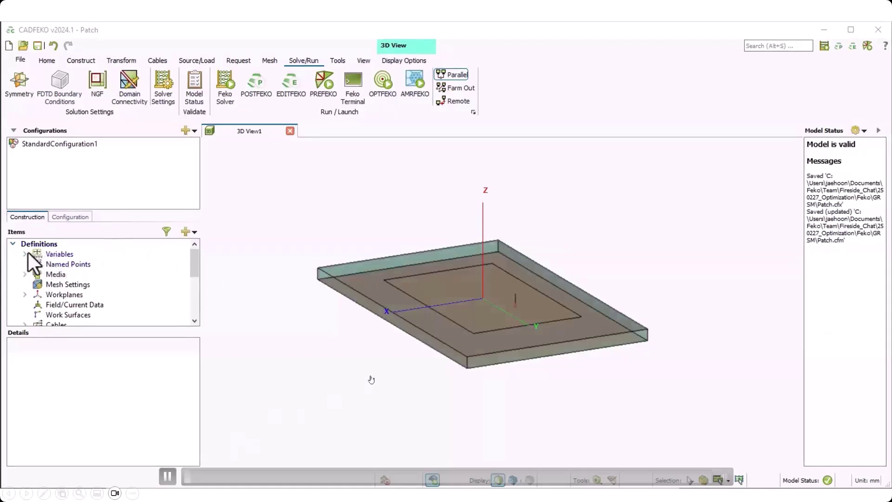
Examine the model's variables, in particular the patch lengths lengthX and lengthY and the substrate height and lengths.
left_click(24, 253)
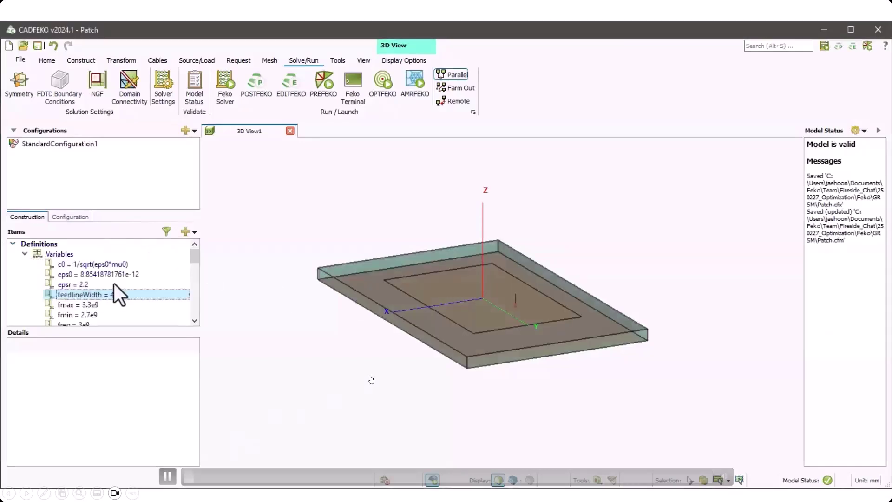
scroll(113, 283, "down", 2)
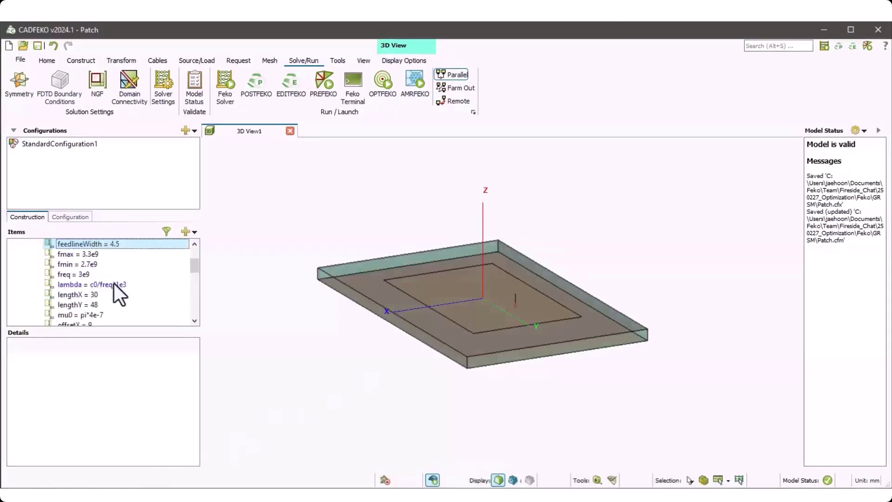
left_click(93, 295)
left_click(93, 305)
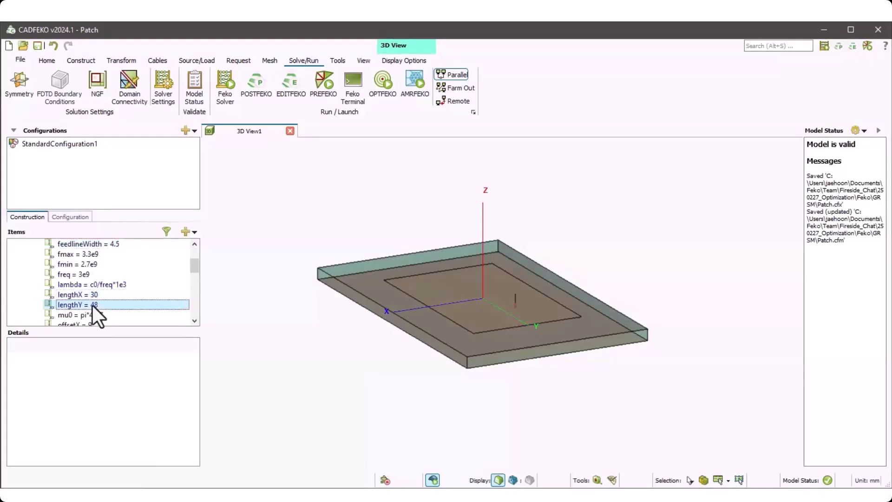
scroll(92, 305, "down", 2)
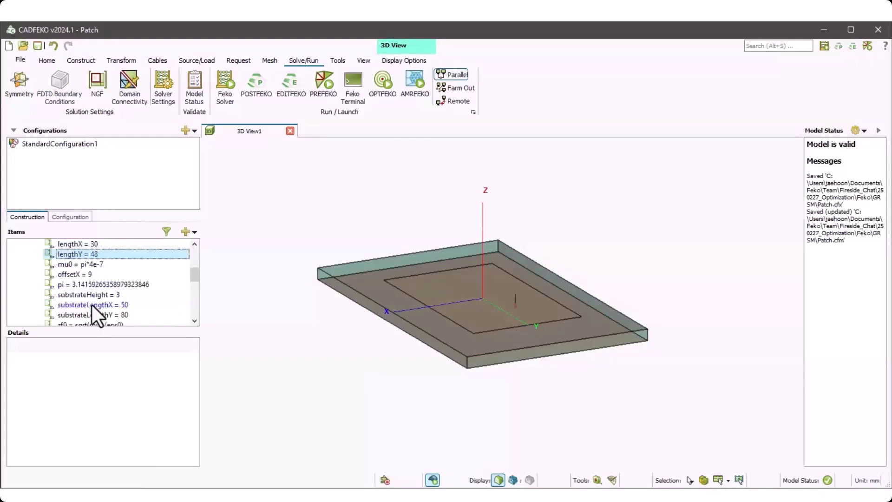
scroll(91, 305, "up", 2)
scroll(92, 305, "down", 2)
left_click(96, 296)
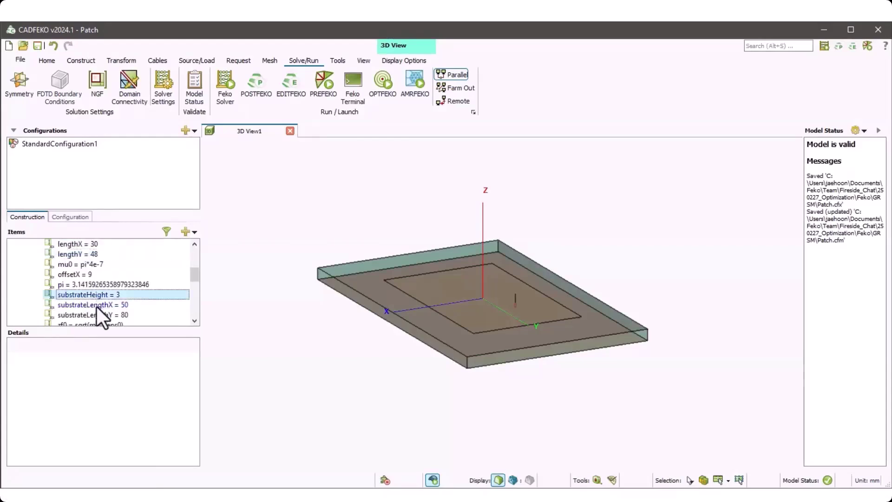
left_click(96, 306)
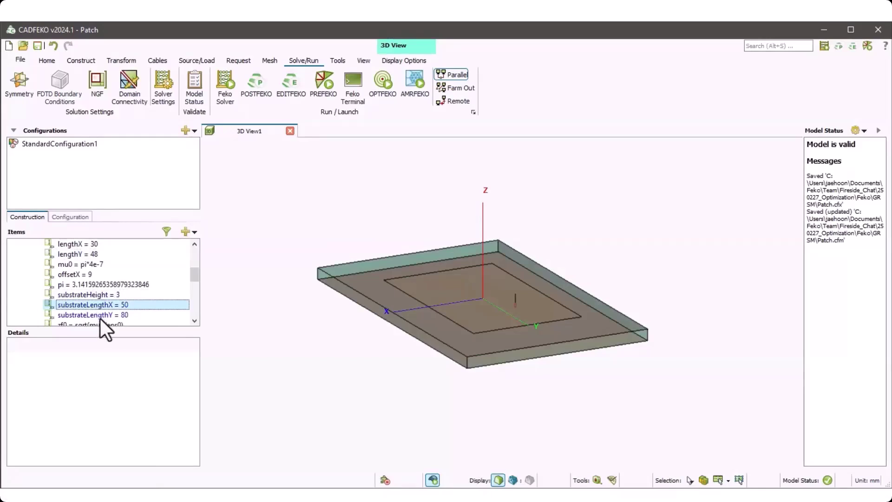
left_click(100, 315)
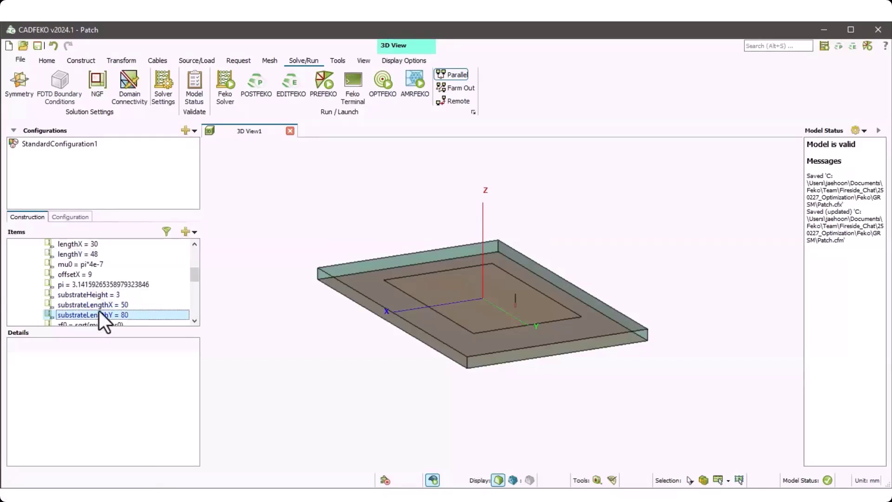
Review the standard configuration's solution frequency settings and its voltage source without changing them.
left_click(70, 217)
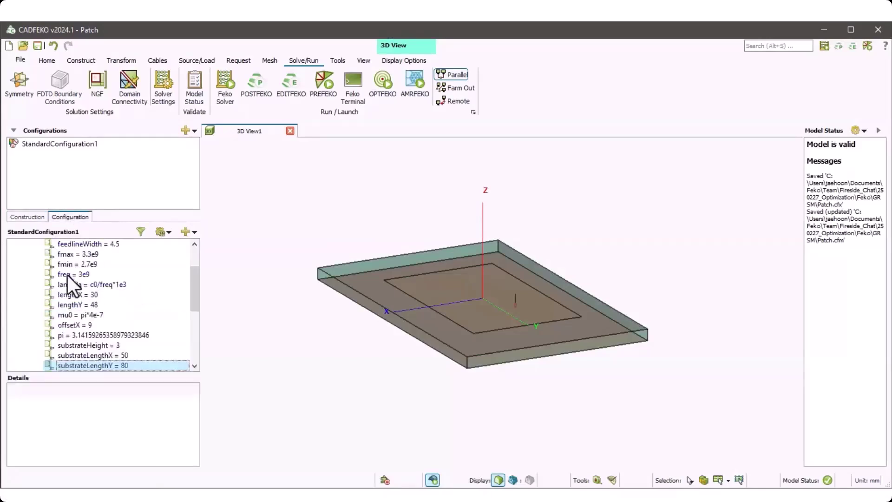
scroll(67, 274, "up", 2)
left_click(24, 252)
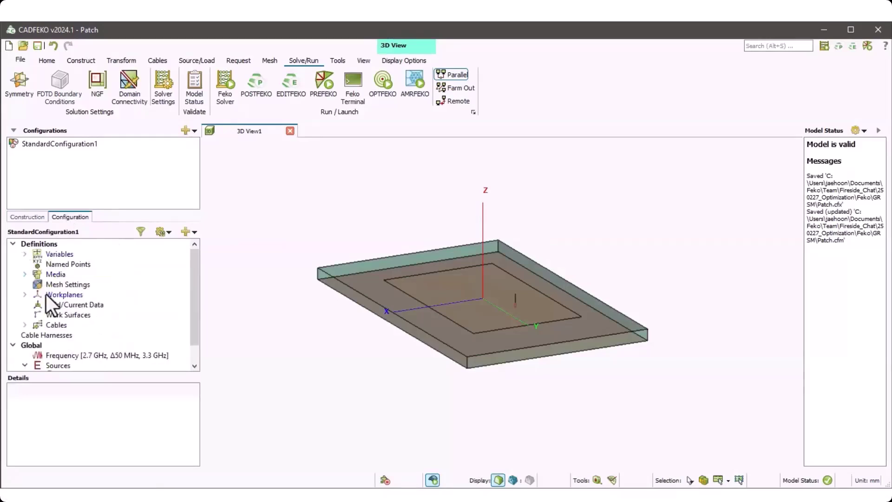
double_click(97, 354)
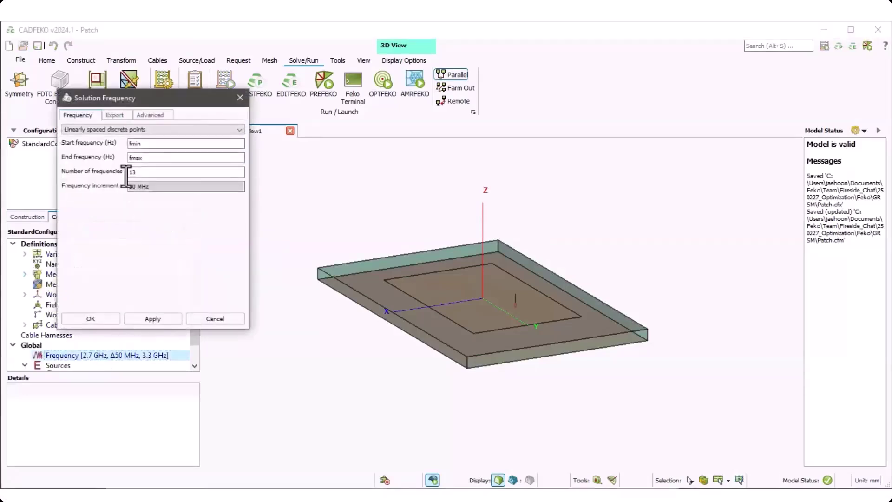
left_click(216, 319)
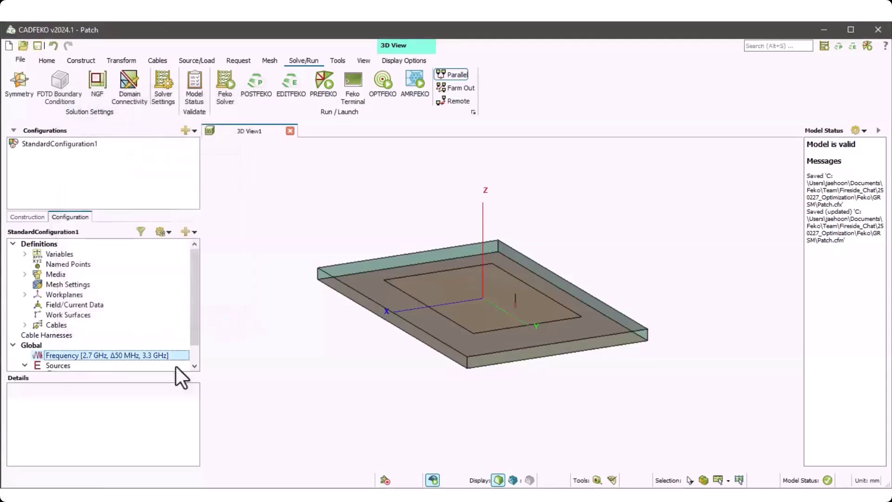
scroll(113, 330, "down", 1)
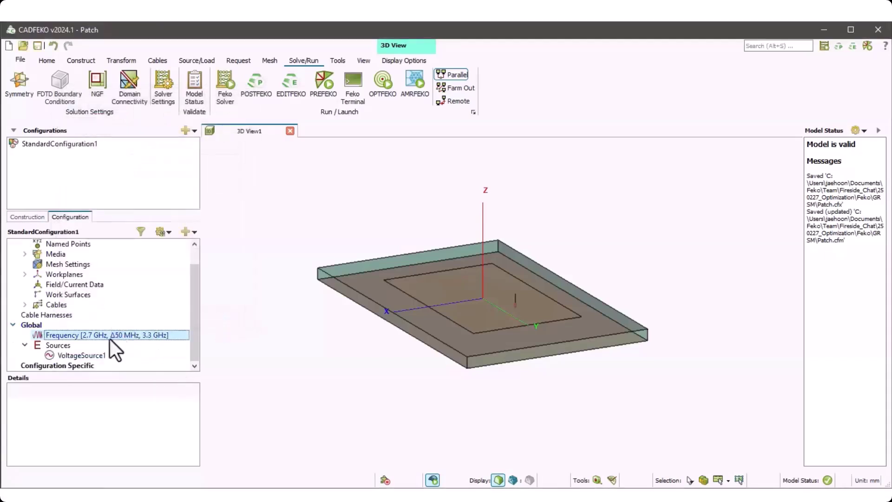
left_click(93, 355)
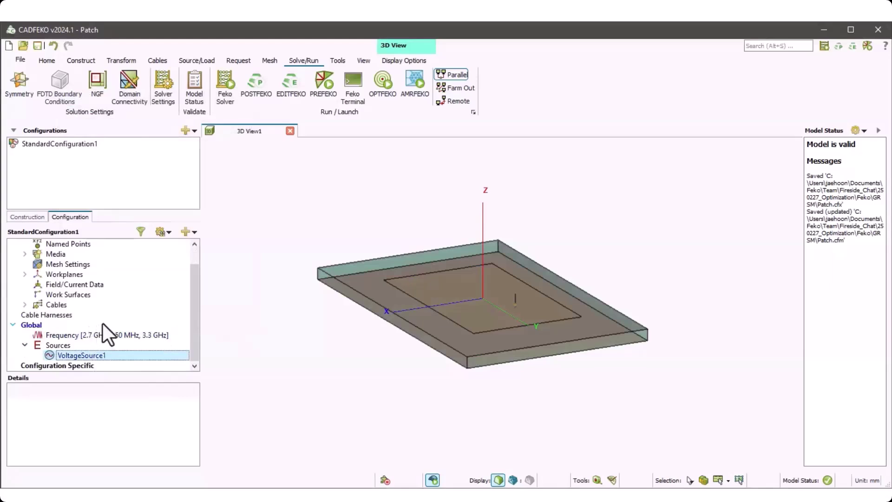
Create an optimisation search that uses the Global response surface method (GRSM).
left_click(238, 61)
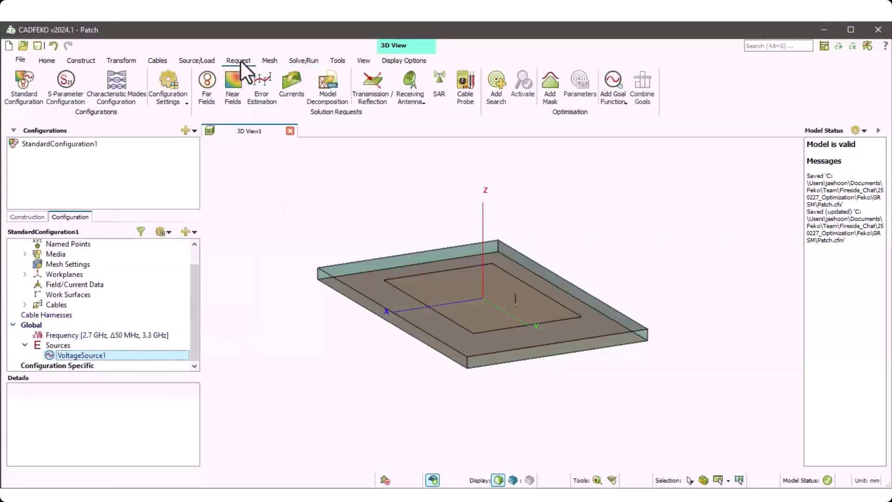
left_click(498, 93)
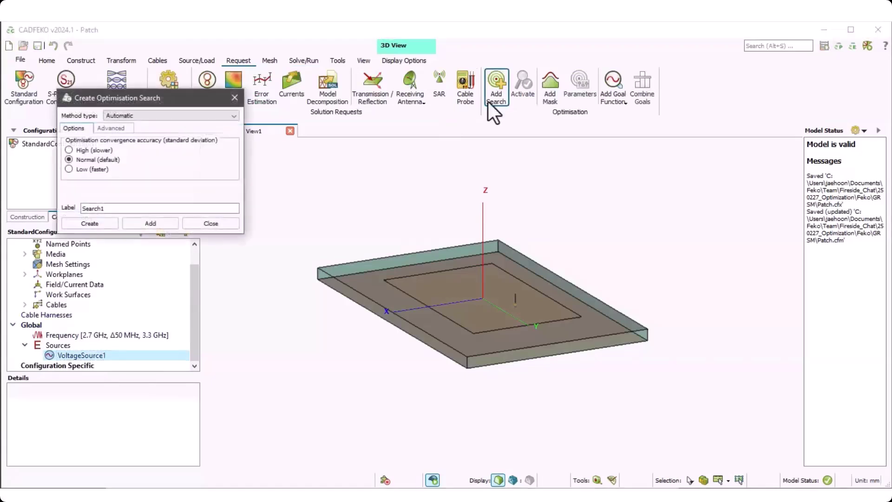
left_click_drag(207, 97, 391, 147)
left_click(411, 167)
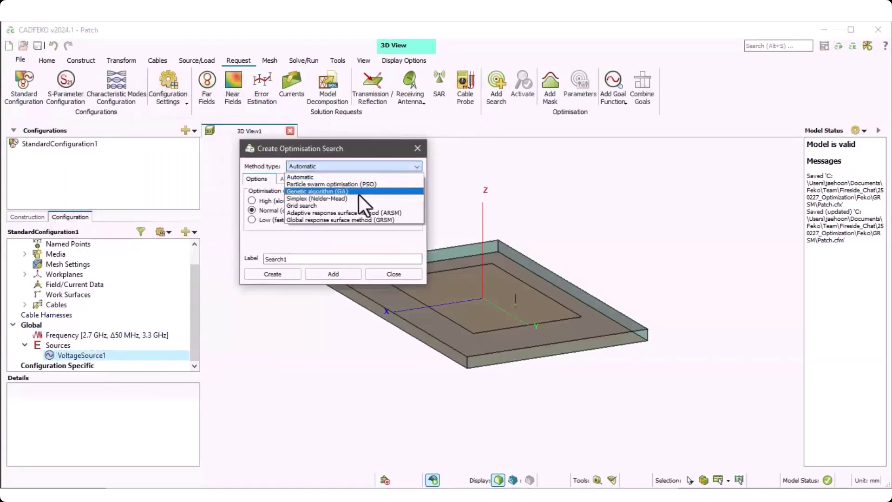
left_click(350, 219)
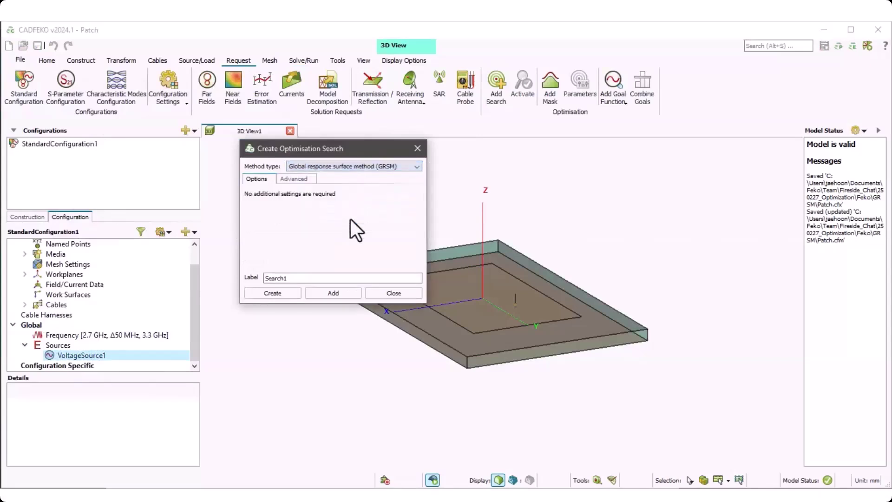
left_click(273, 293)
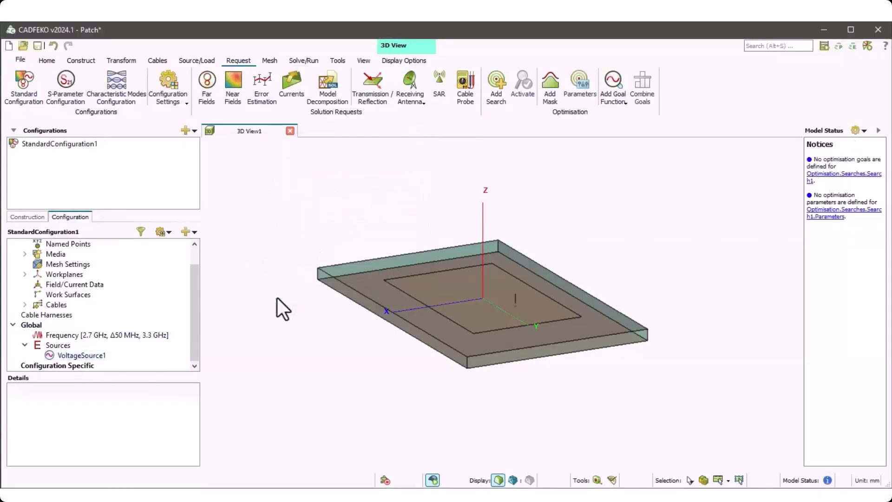
In the new search's optimisation parameters, add the variable lengthX with minimum value 24 and maximum value 36.
left_click(28, 217)
left_click(25, 315)
scroll(96, 306, "down", 1)
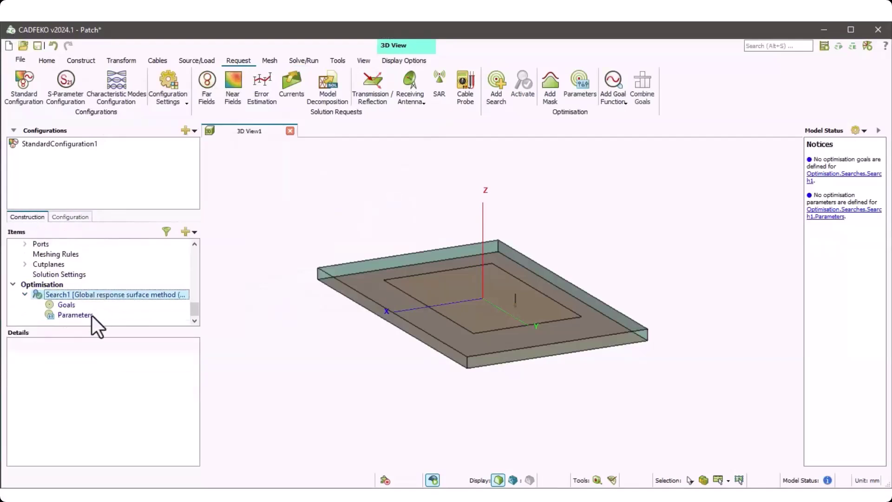
double_click(91, 315)
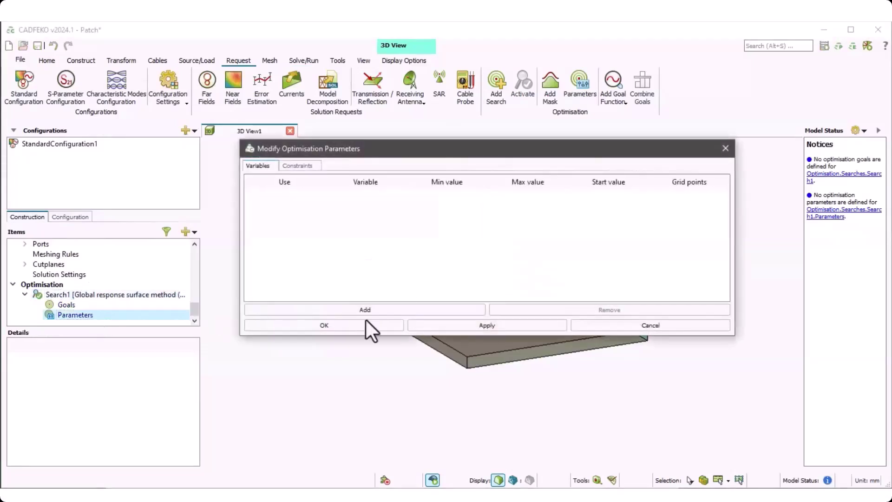
left_click(358, 313)
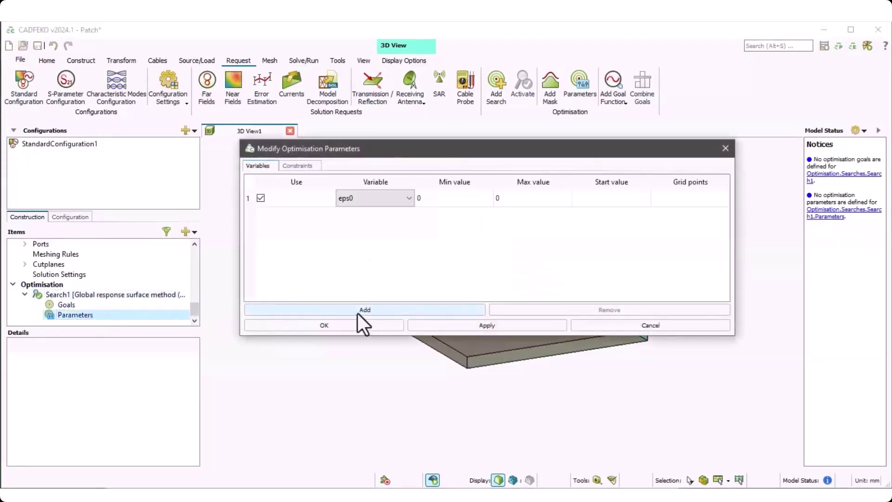
left_click(403, 202)
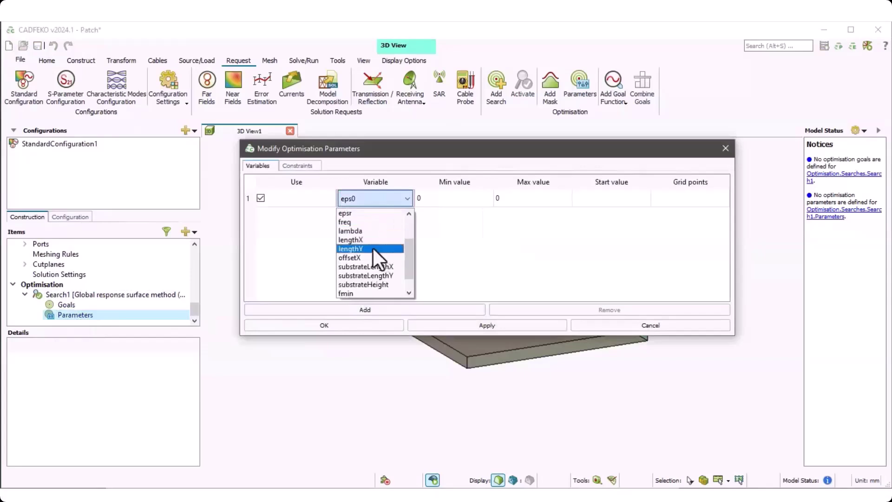
left_click(364, 240)
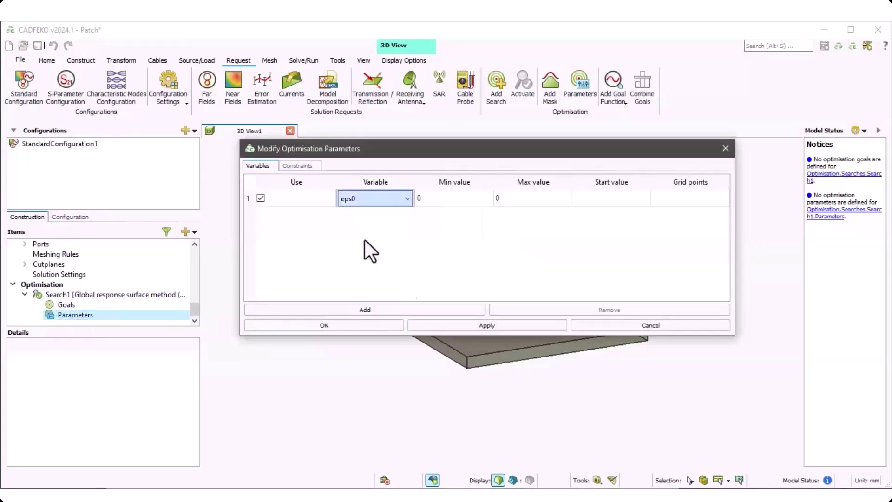
double_click(429, 200)
type("24")
double_click(509, 199)
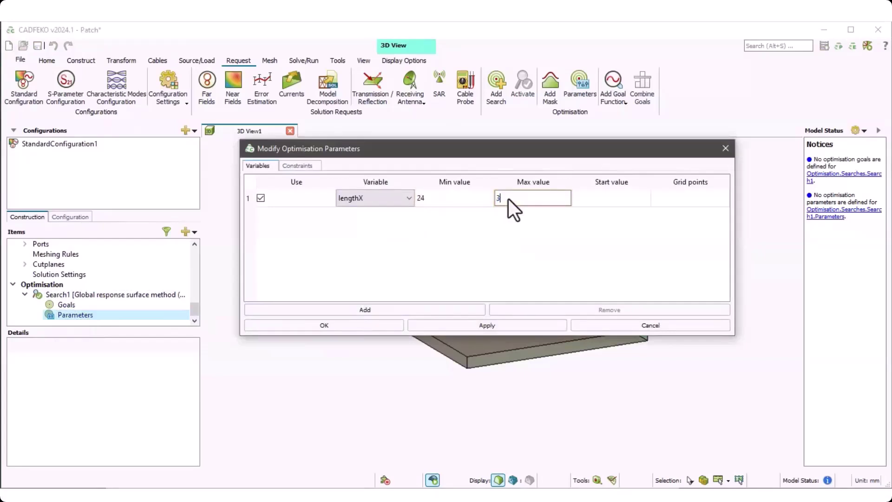
key("Return")
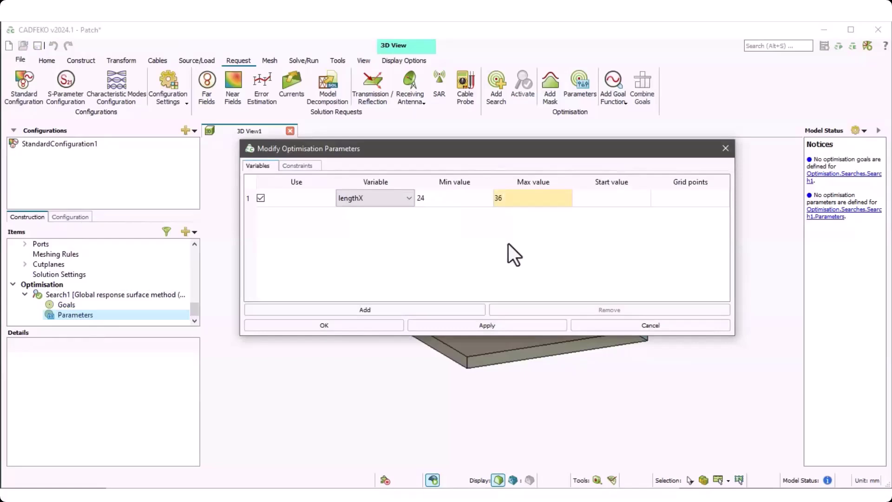
Add lengthY as the second optimisation variable, with minimum value 39 and maximum value 57.
left_click(399, 308)
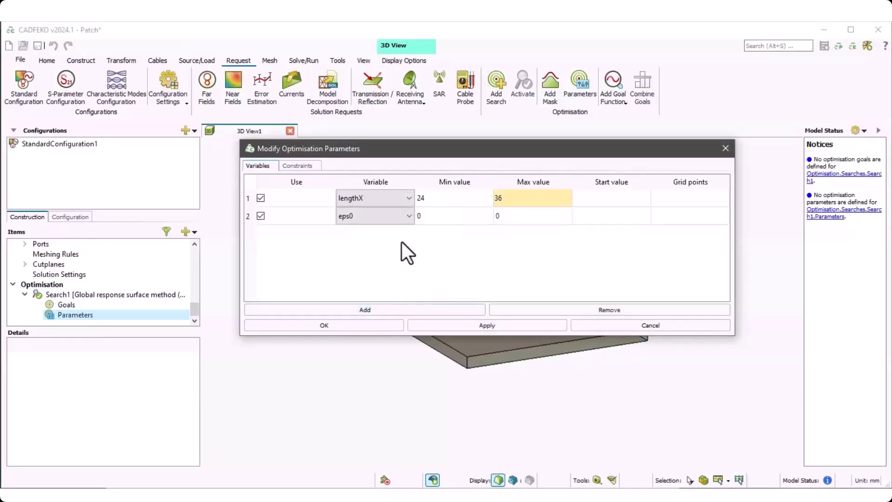
left_click(409, 217)
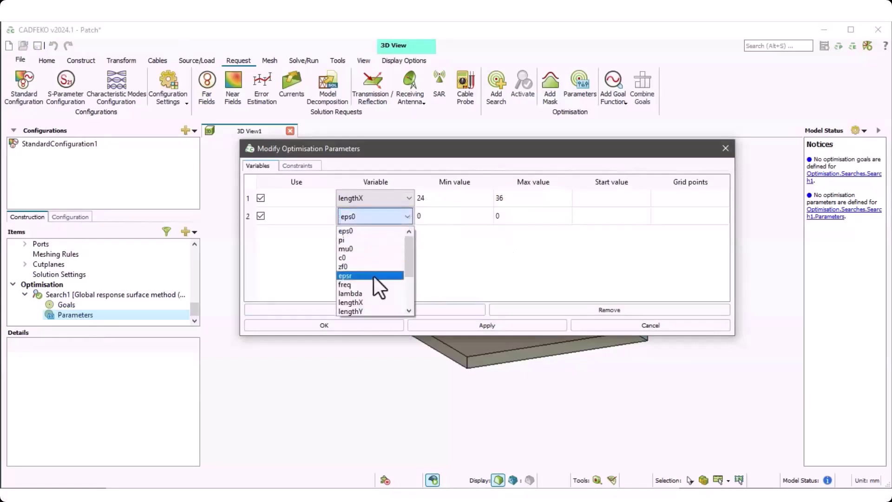
left_click(365, 311)
double_click(435, 219)
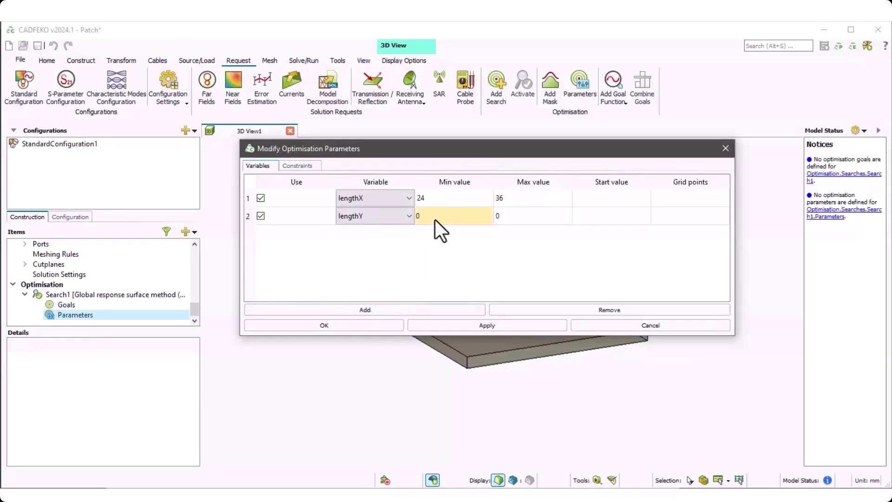
type("3")
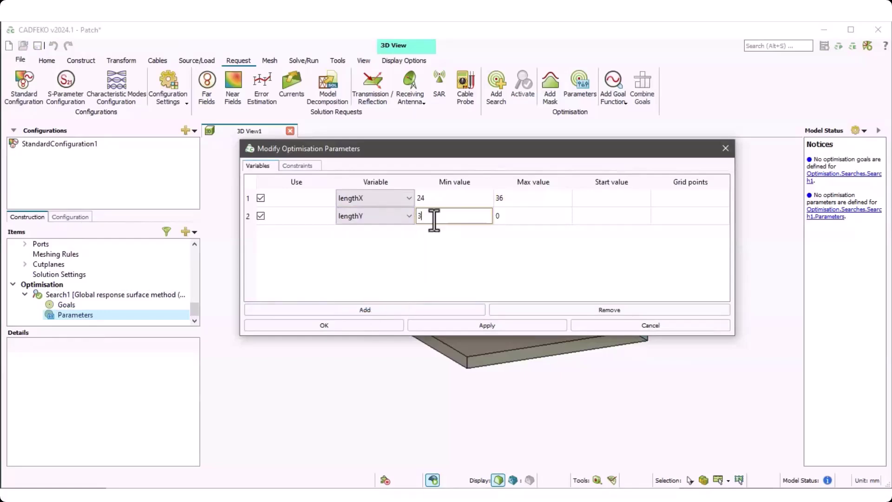
type("9")
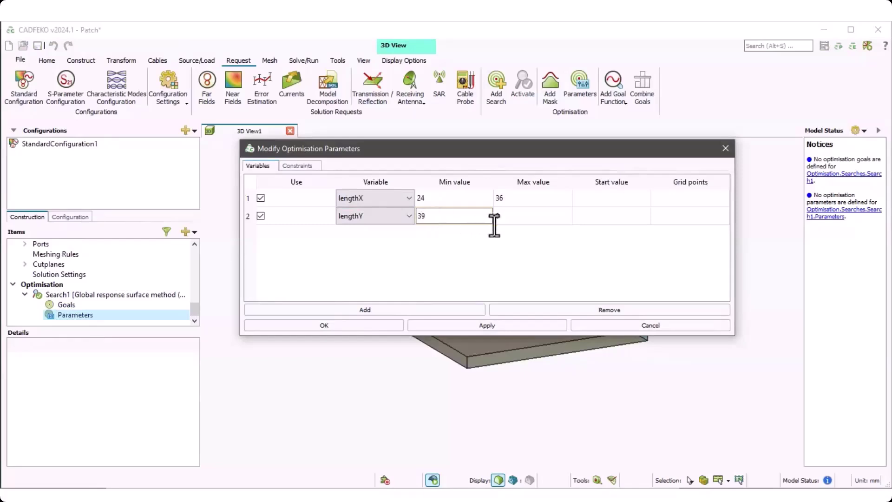
double_click(507, 217)
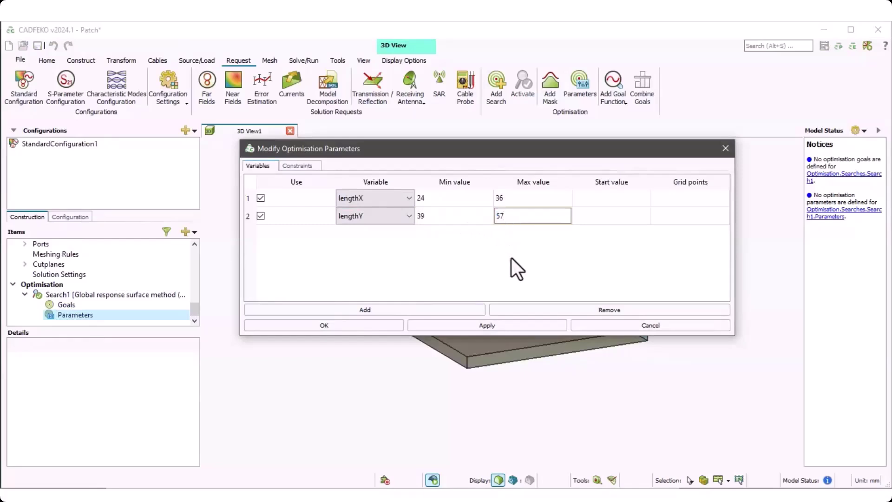
key("Return")
Add substrateHeight as the third optimisation variable, with minimum value 2 and maximum value 4.
left_click(366, 309)
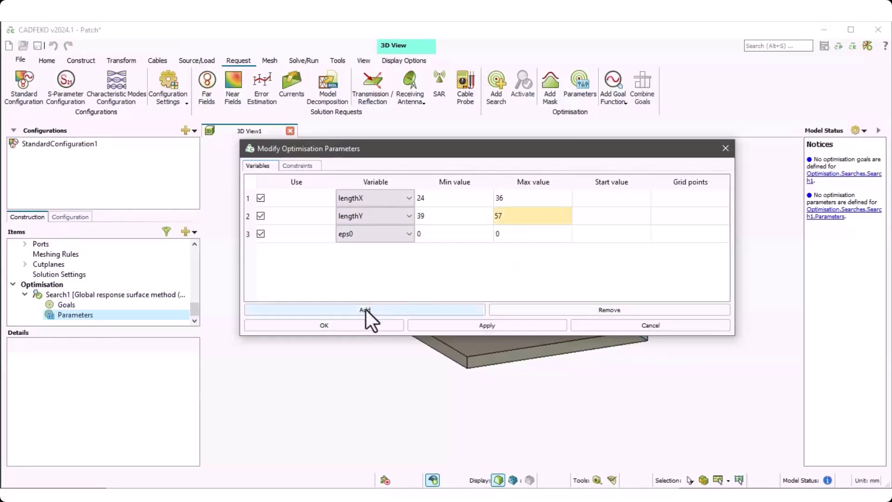
left_click(403, 235)
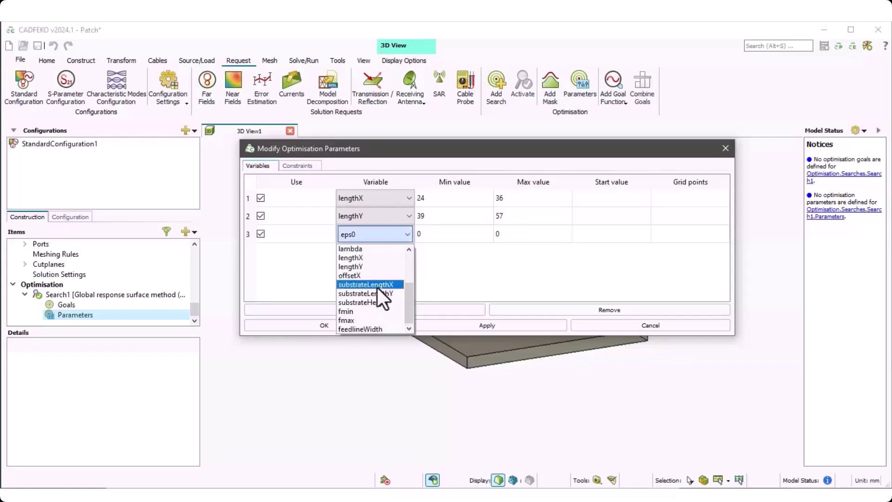
left_click(370, 302)
double_click(438, 236)
type("2")
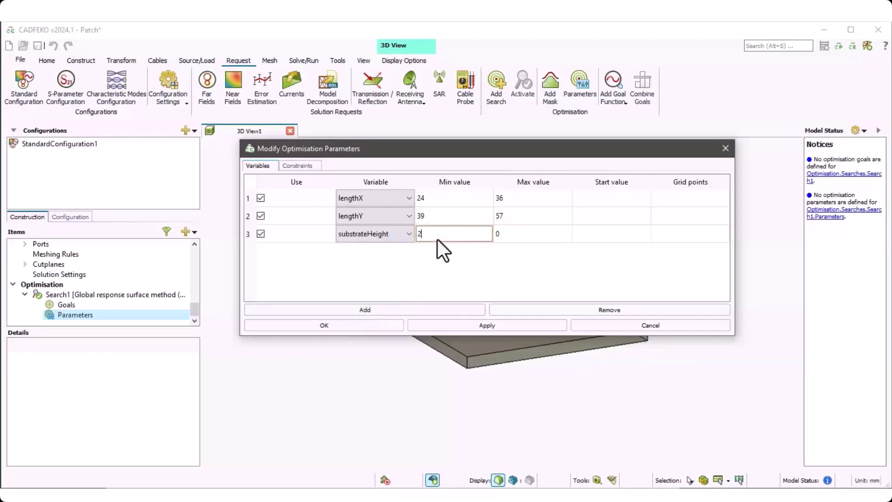
double_click(502, 236)
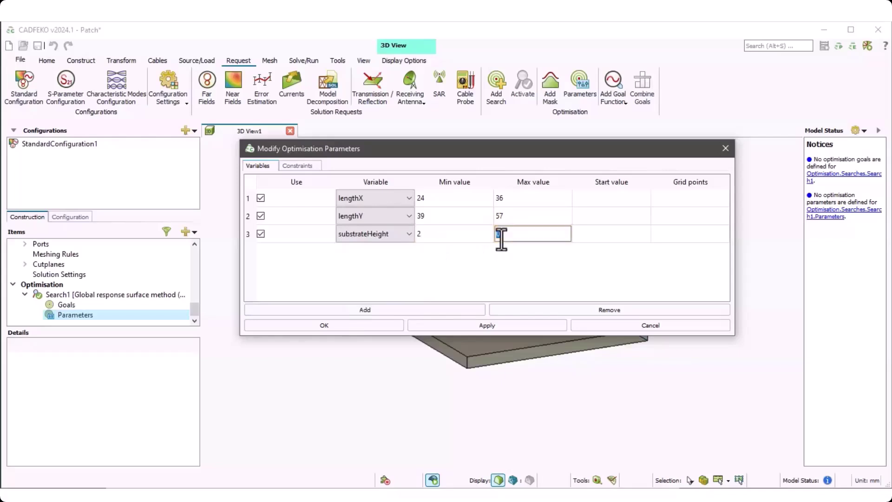
left_click(470, 277)
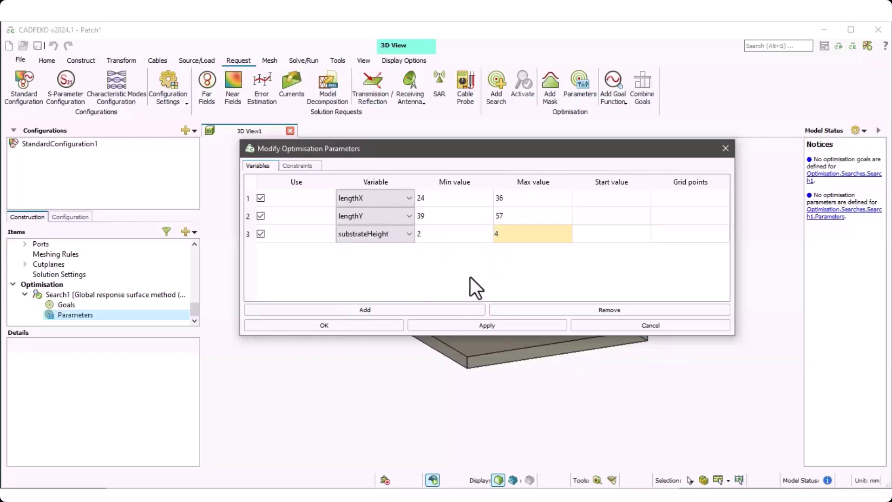
Add offsetX as the fourth optimisation variable, with minimum value 5 and maximum value 13, and accept the optimisation parameters.
left_click(403, 307)
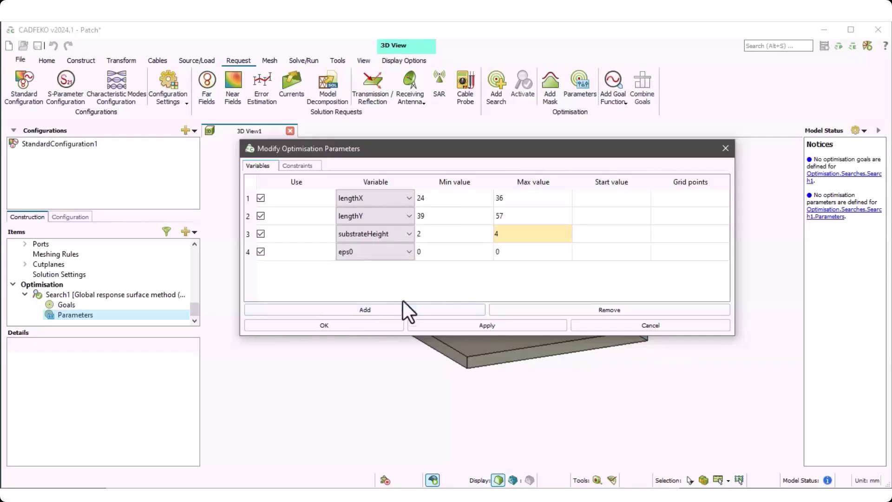
left_click(408, 253)
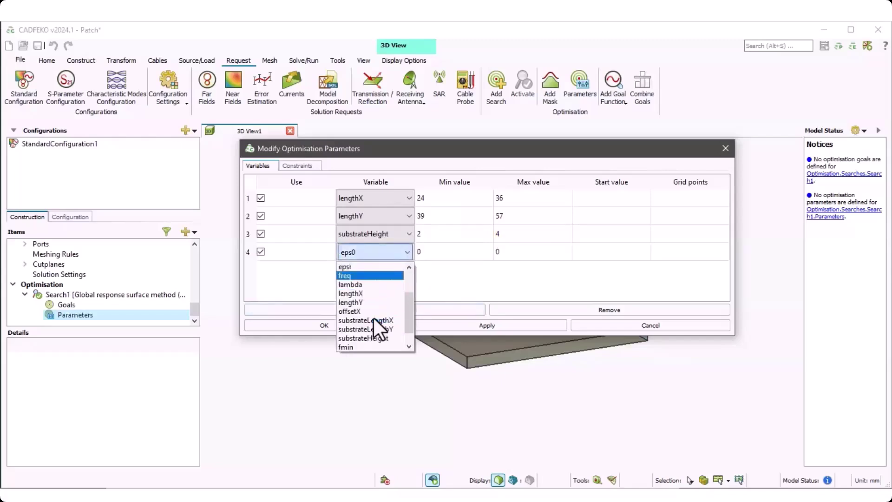
left_click(372, 313)
double_click(444, 252)
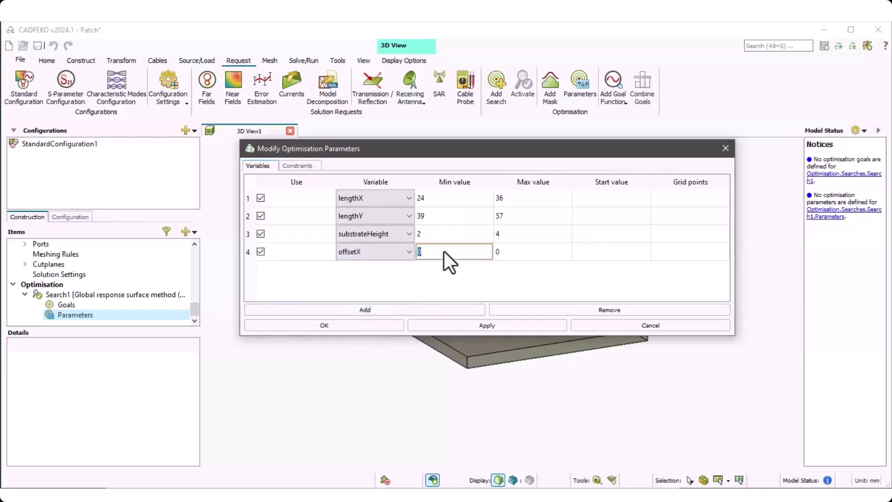
double_click(512, 251)
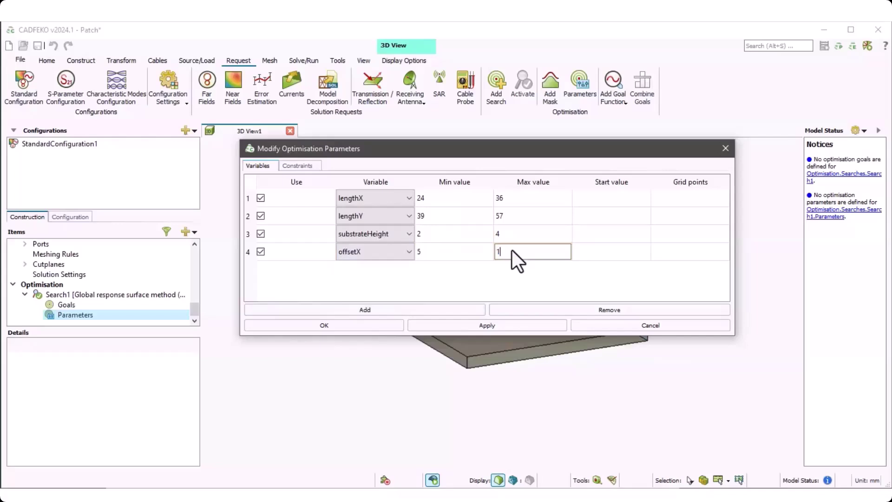
type("13")
left_click(372, 328)
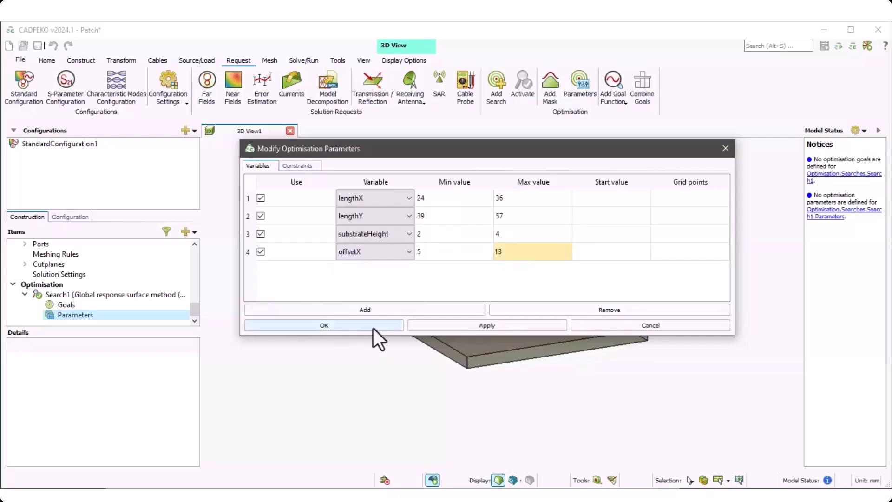
Start a new impedance goal for the search, with VoltageSource1 as focus source and Reflection coefficient (S11) as focus type.
left_click(61, 305)
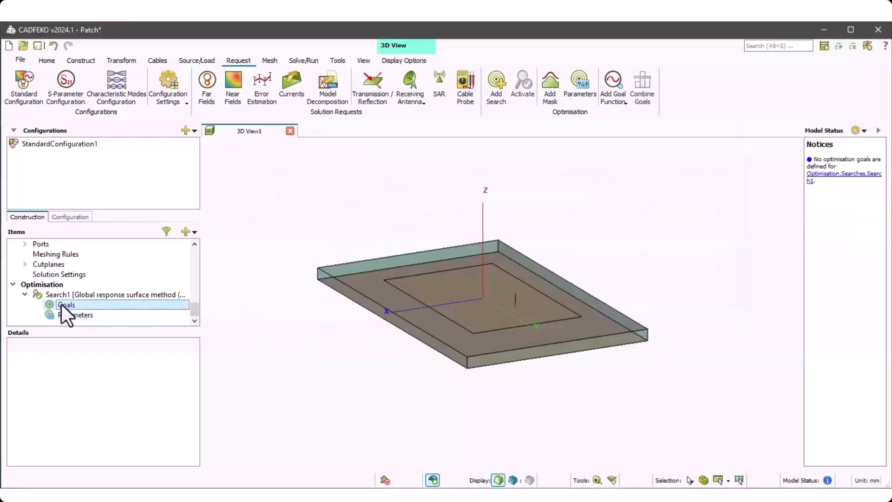
right_click(61, 304)
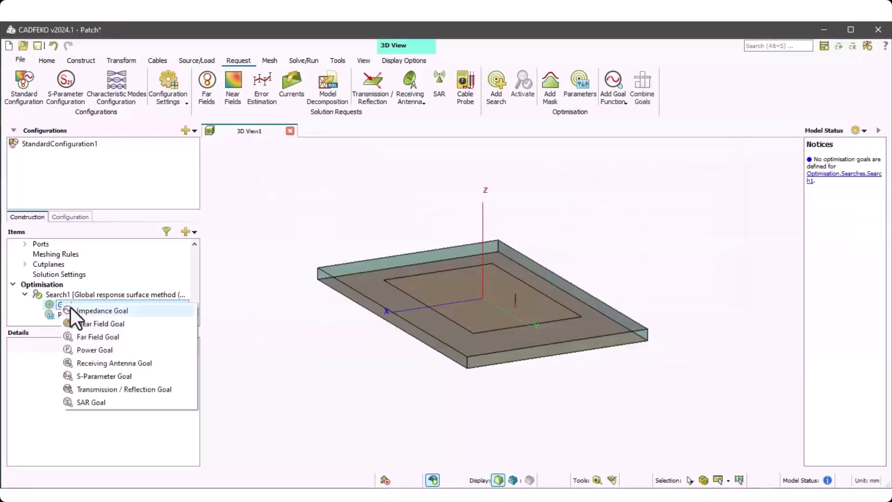
left_click(82, 308)
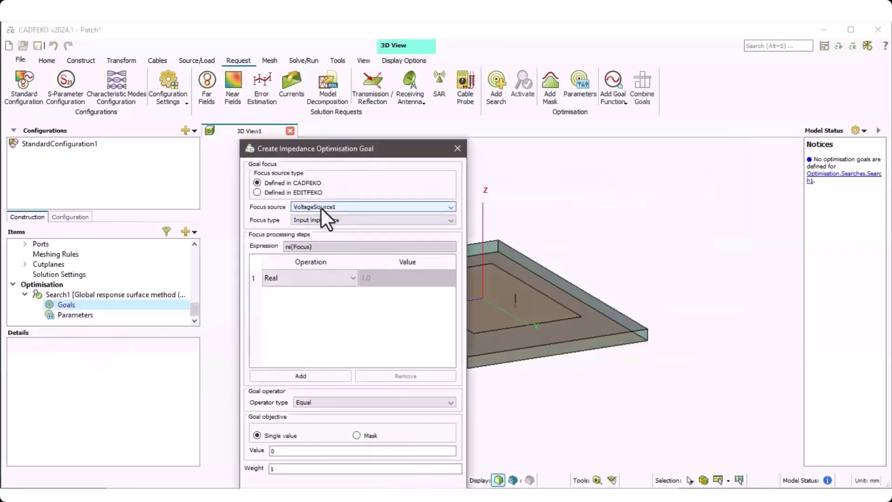
left_click(346, 221)
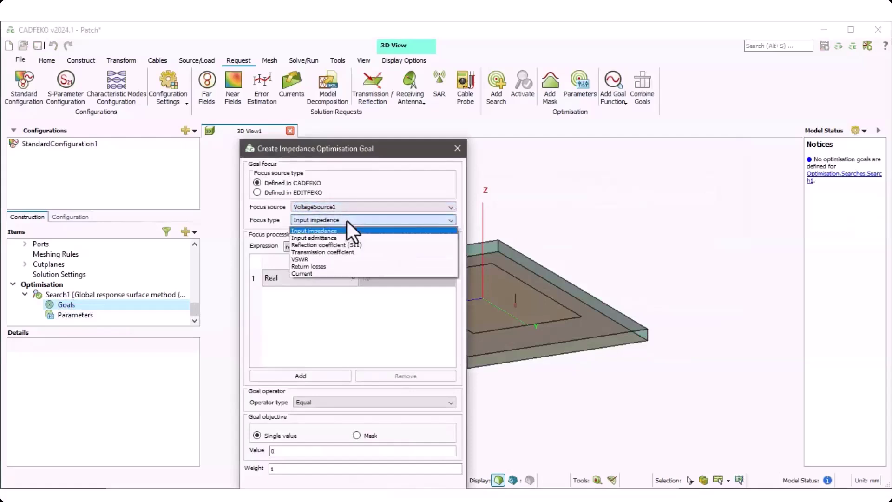
left_click(347, 246)
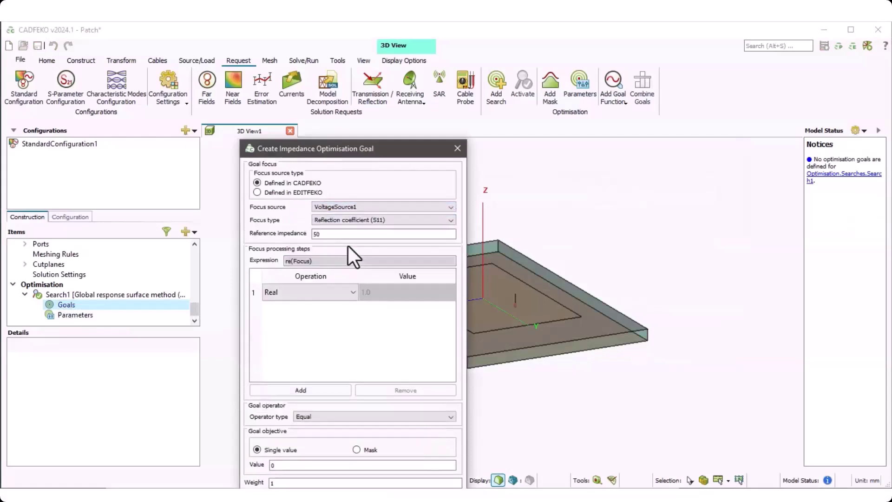
Define the goal's focus processing steps as Magnitude, Log and Scale with a value of 20.
left_click(345, 299)
left_click(293, 325)
left_click(305, 390)
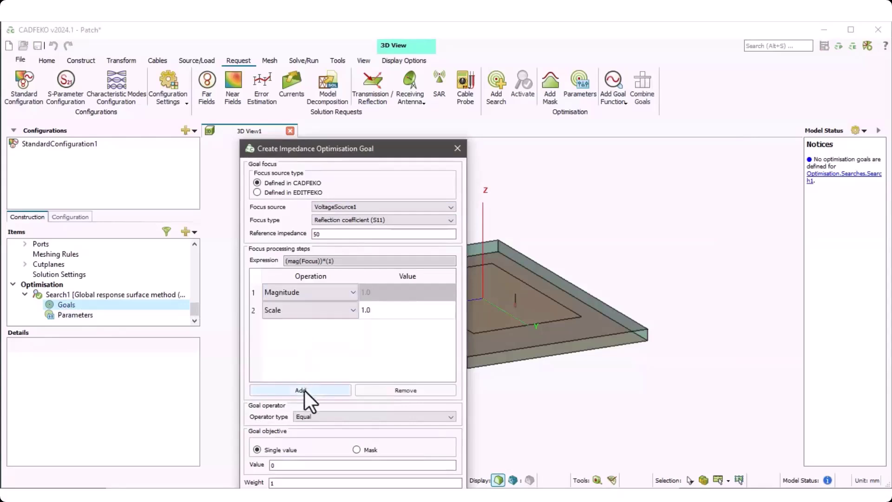
left_click(345, 315)
left_click(295, 375)
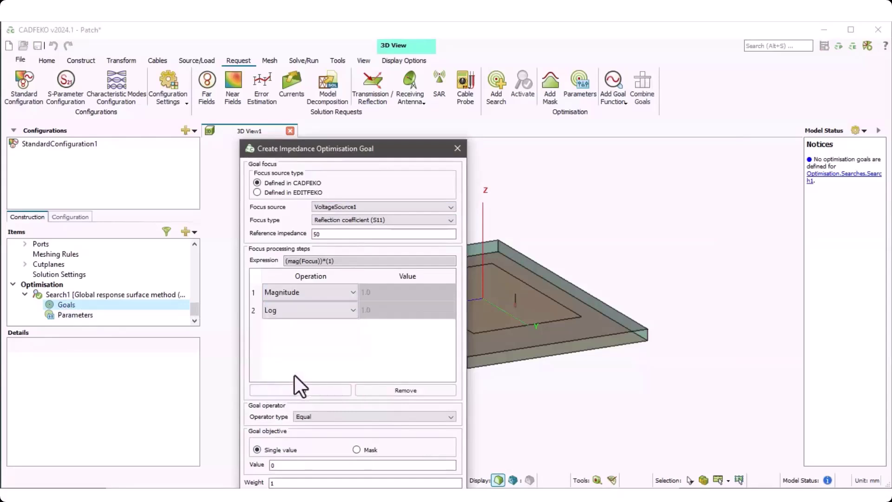
left_click(300, 391)
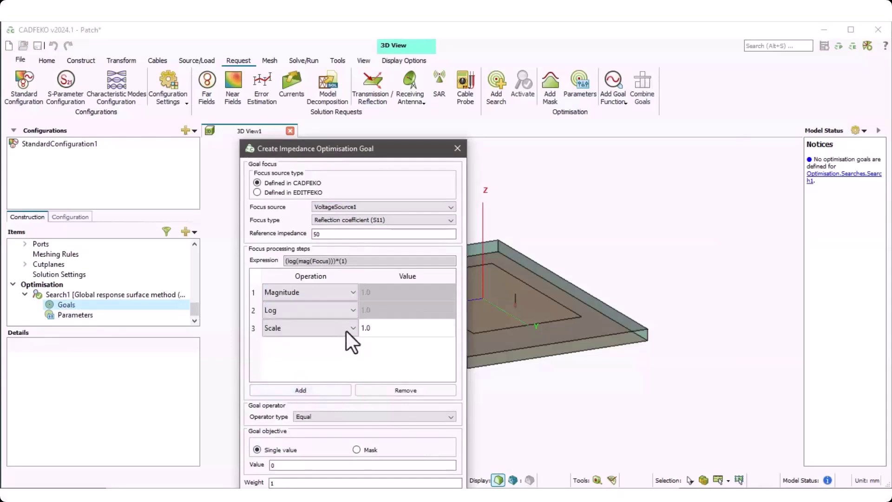
double_click(383, 329)
type("20")
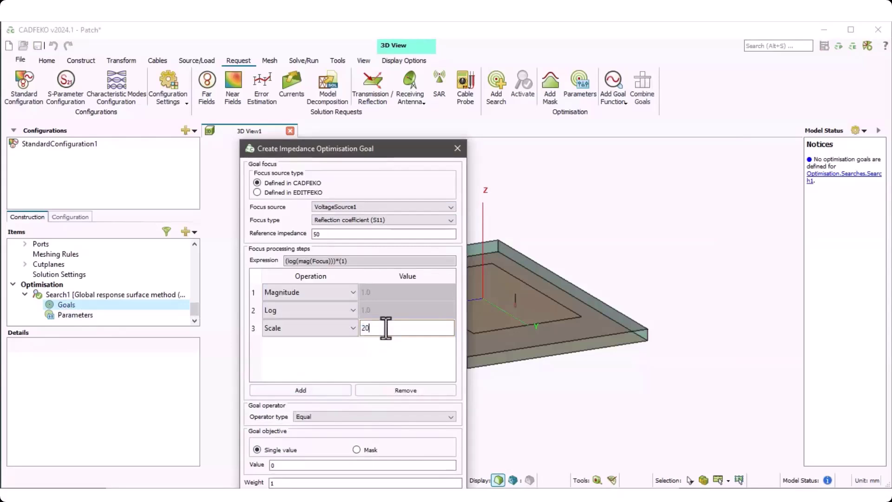
left_click(417, 362)
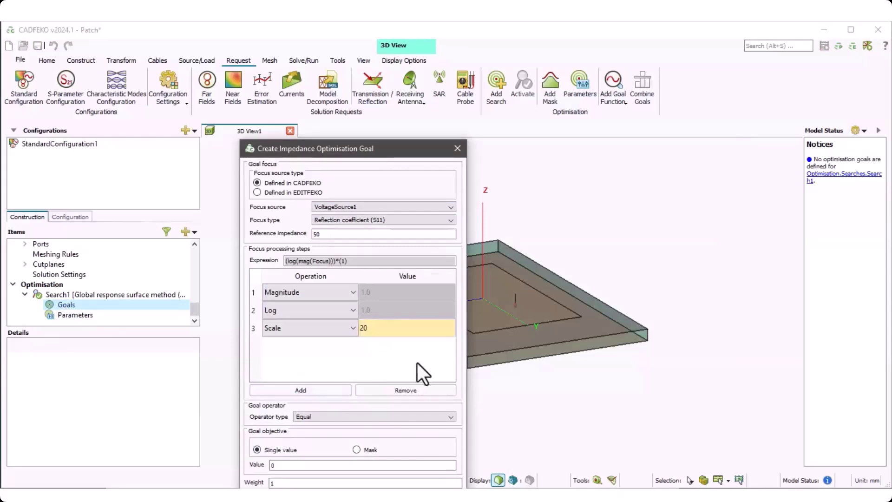
Set the goal operator to Less than with a single objective value of -10, and create the impedance goal.
left_click(434, 418)
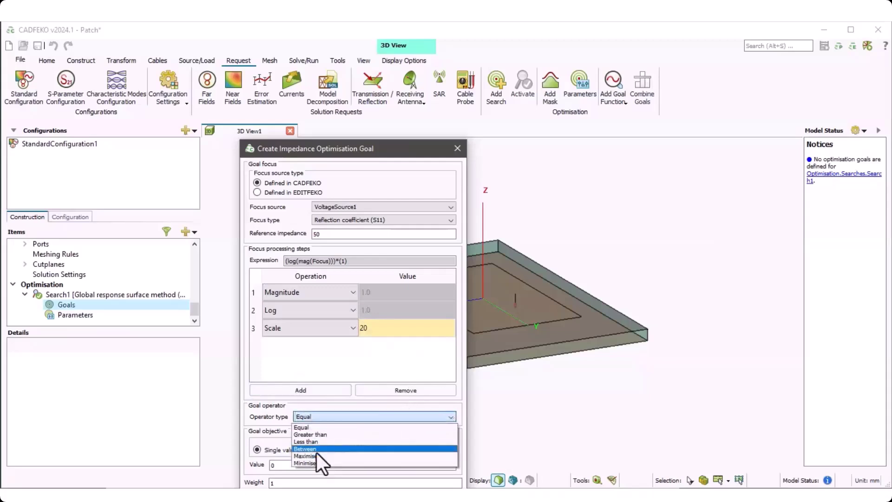
left_click(315, 443)
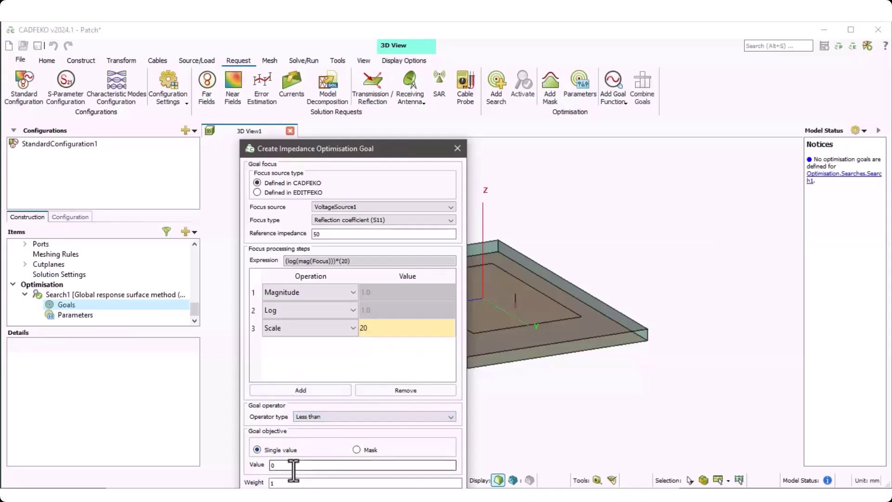
left_click_drag(369, 154, 401, 75)
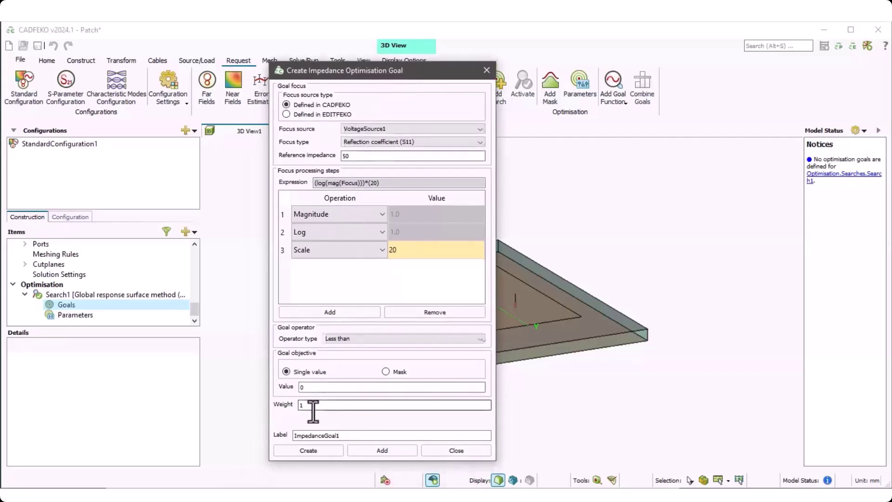
left_click_drag(311, 387, 277, 390)
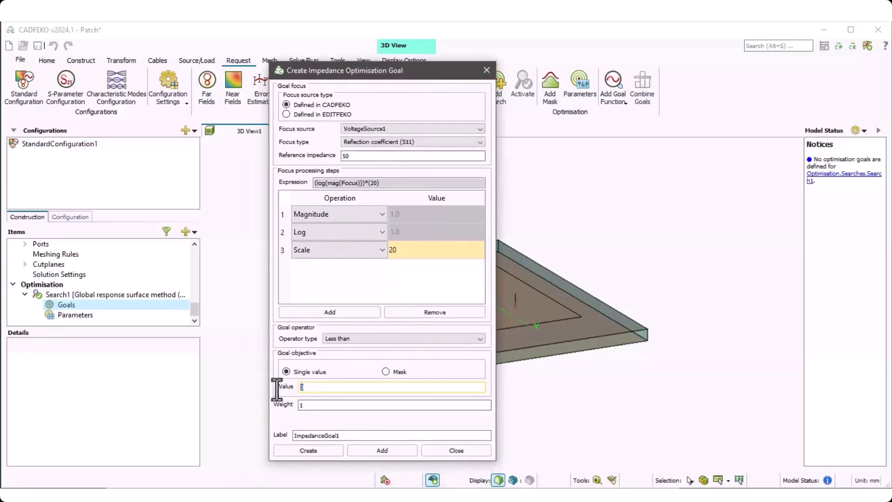
type("-10")
left_click(308, 450)
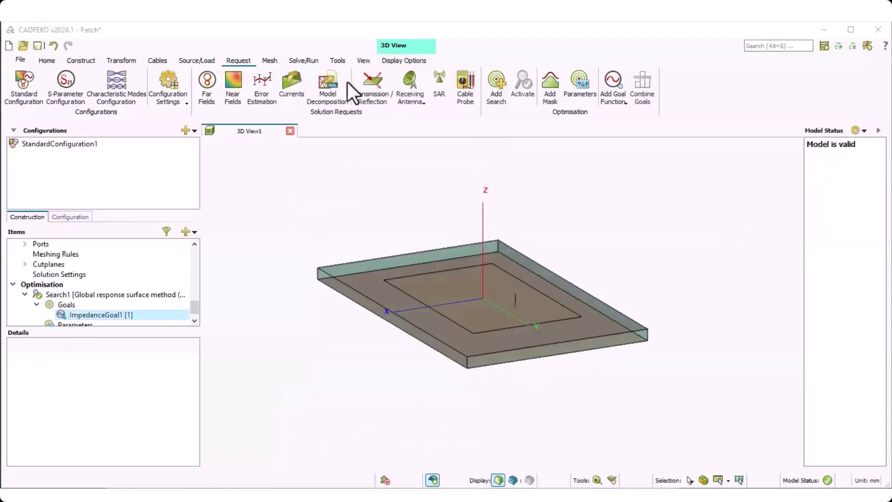
Review and accept the OPTFEKO component launch options, and run OPTFEKO, saving the model when asked.
left_click(300, 61)
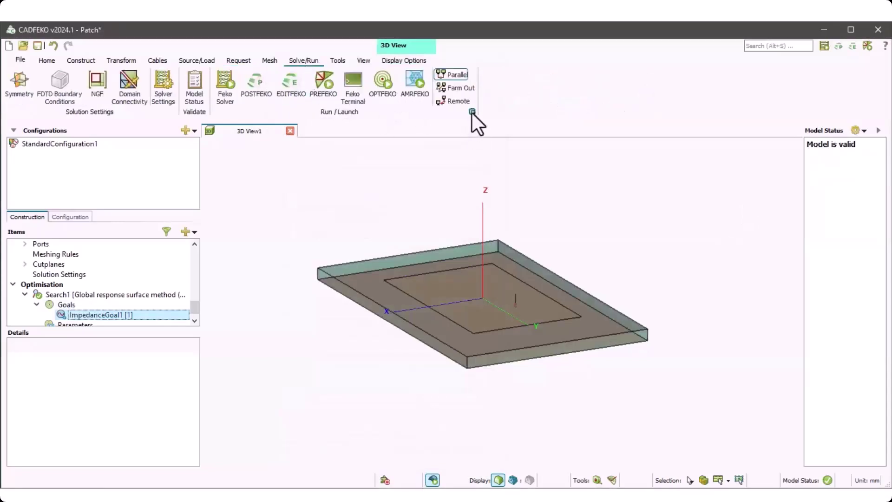
left_click(473, 112)
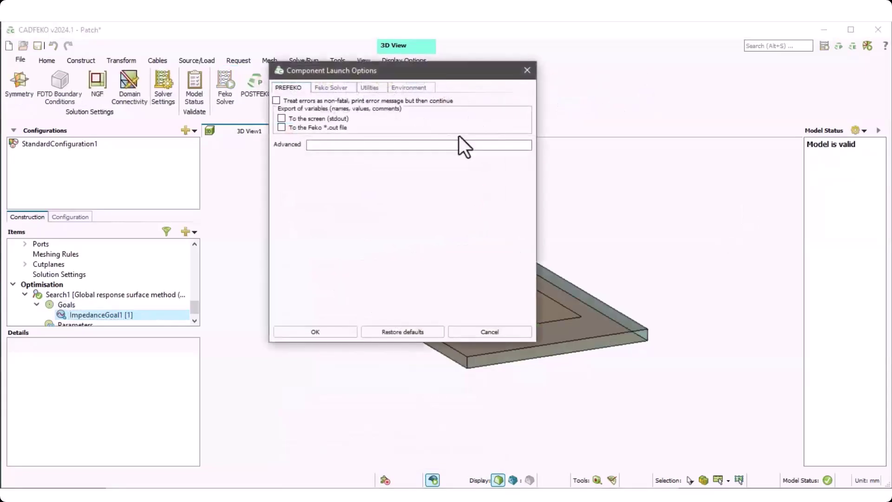
left_click(369, 88)
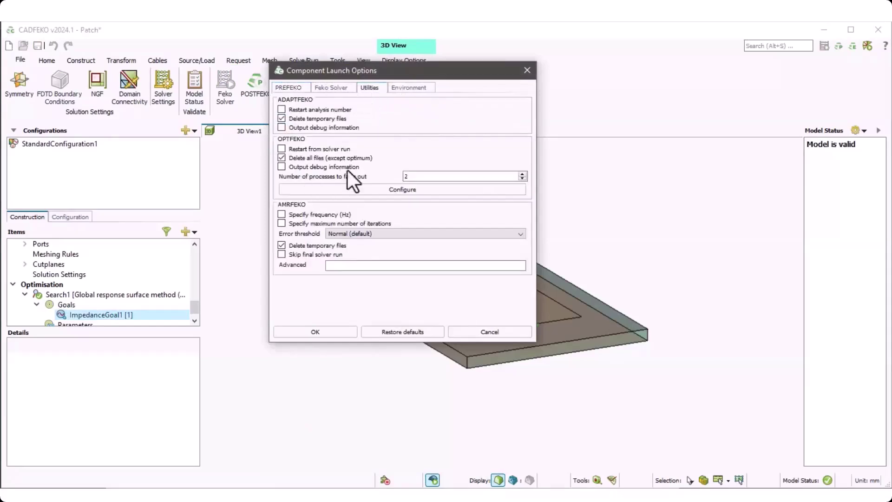
left_click(327, 334)
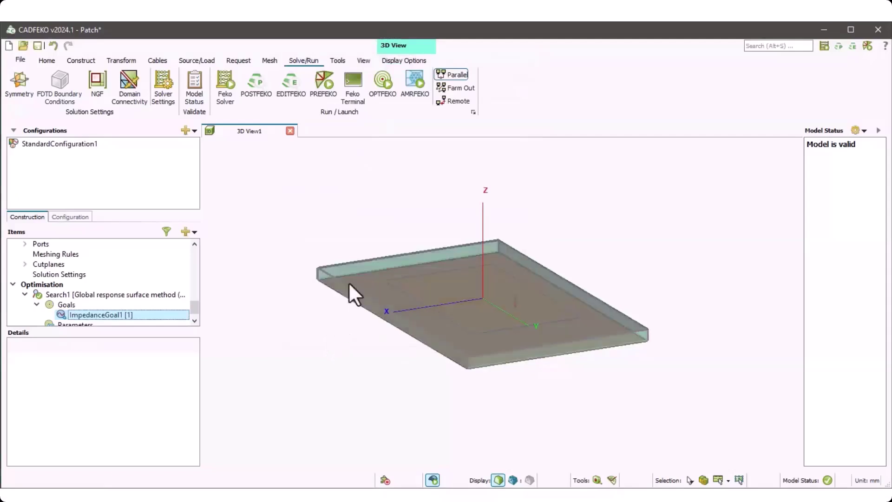
left_click(384, 94)
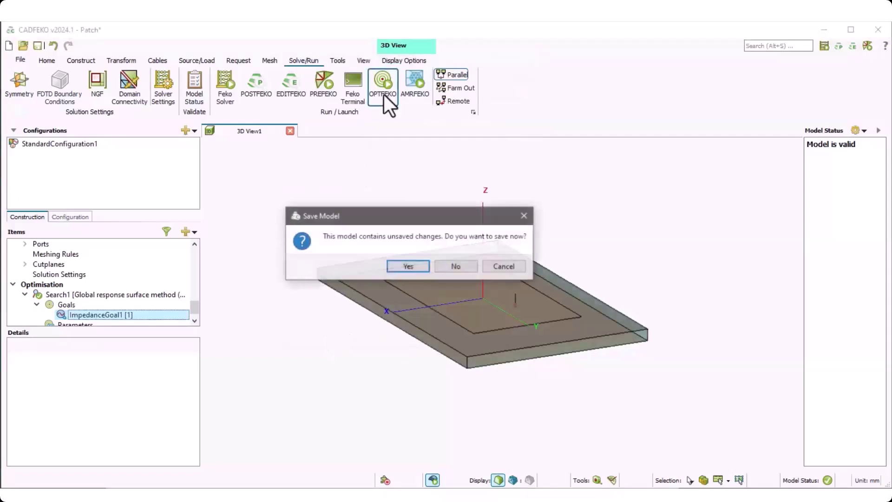
left_click(408, 265)
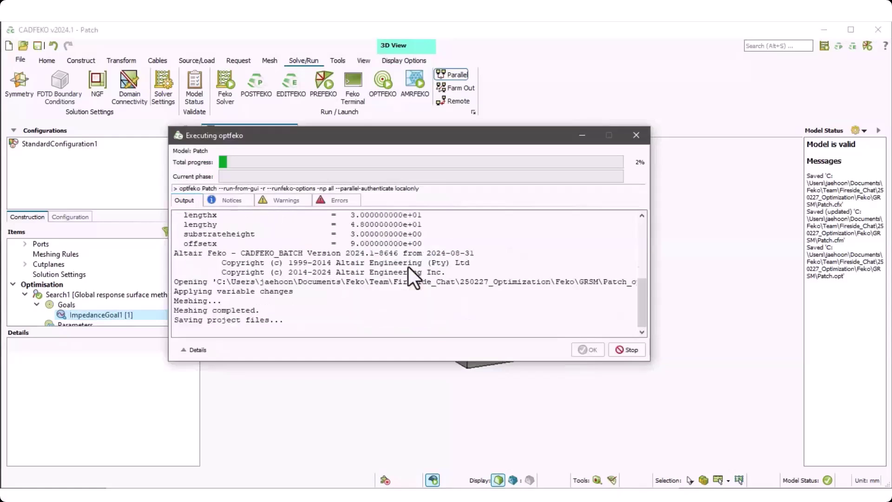
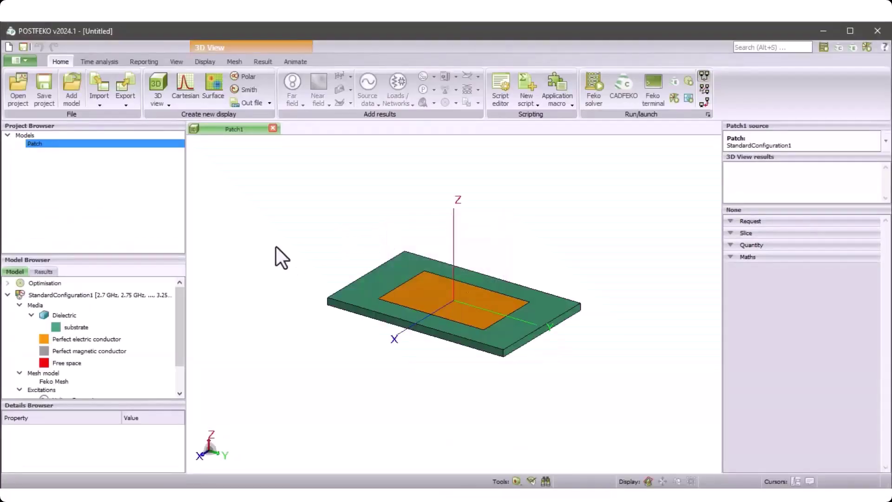
In POSTFEKO, create a Cartesian graph and plot the VoltageSource1 source data of the Patch model on it.
left_click(186, 89)
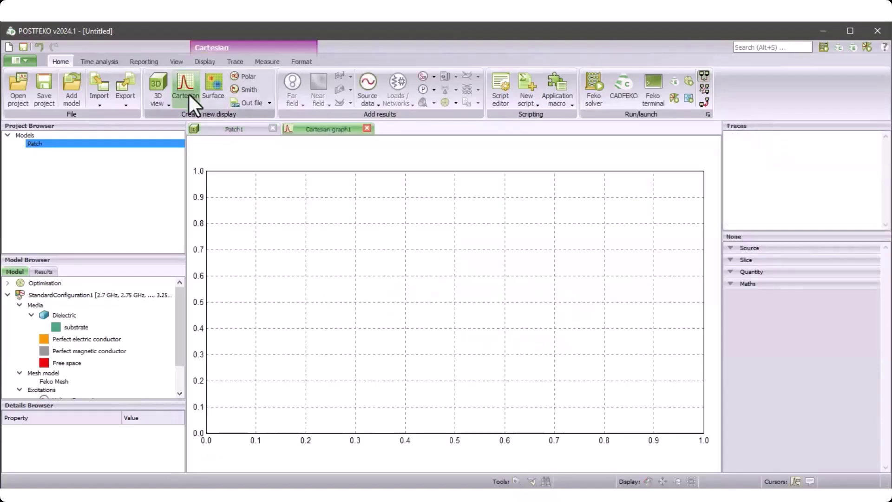
left_click(370, 99)
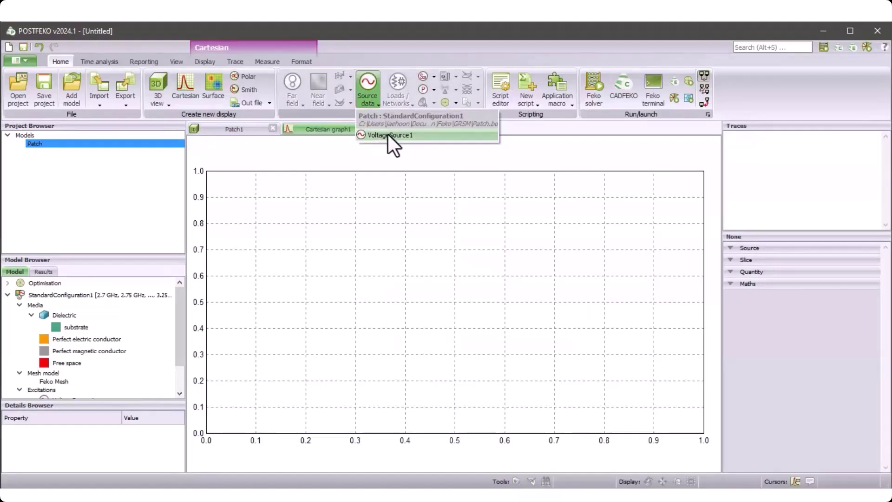
left_click(388, 134)
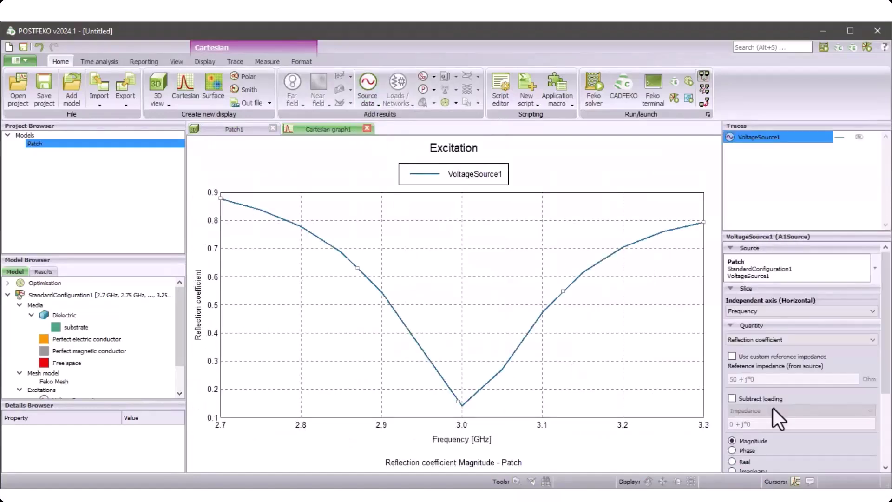
Display the reflection coefficient magnitude of the VoltageSource1 trace in dB.
scroll(739, 419, "down", 3)
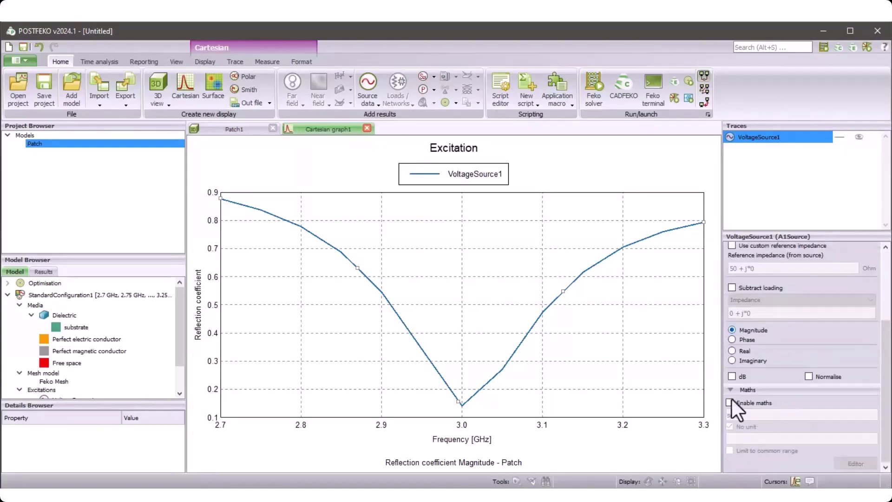
left_click(732, 376)
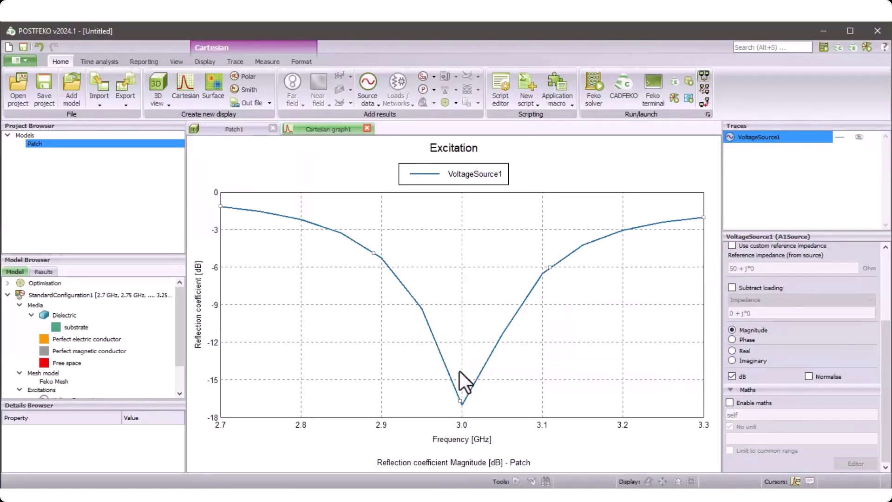
Turn off the vertical axis's automatic range and major grid spacing, and set its minimum value to -20 and major grid spacing to 5.
right_click(451, 283)
left_click(475, 289)
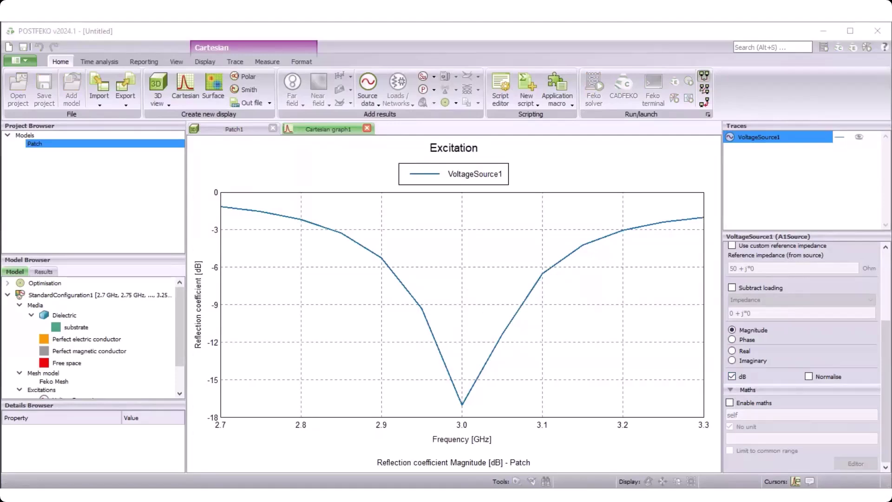
left_click(469, 154)
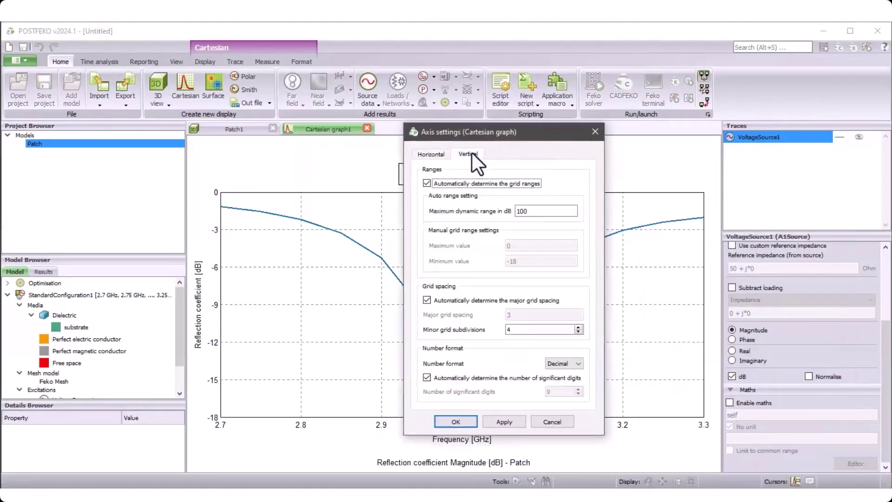
left_click(446, 184)
left_click(514, 260)
double_click(514, 262)
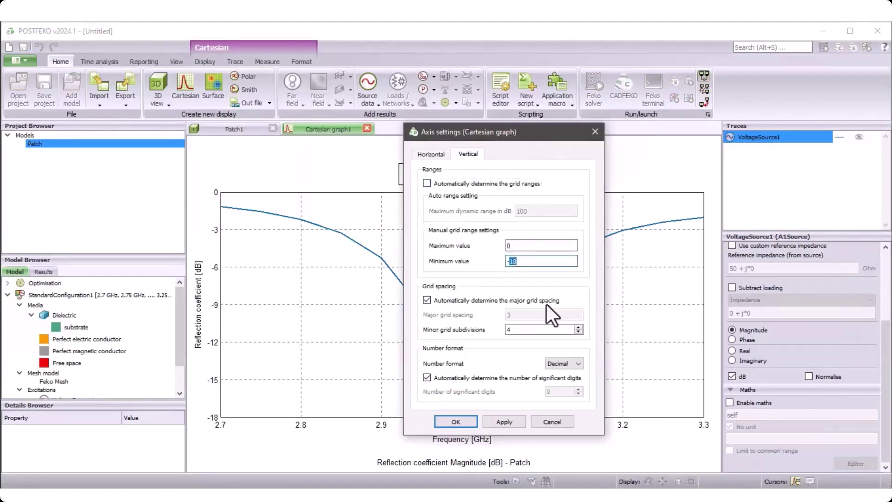
type("20")
left_click(496, 301)
double_click(510, 314)
type("5")
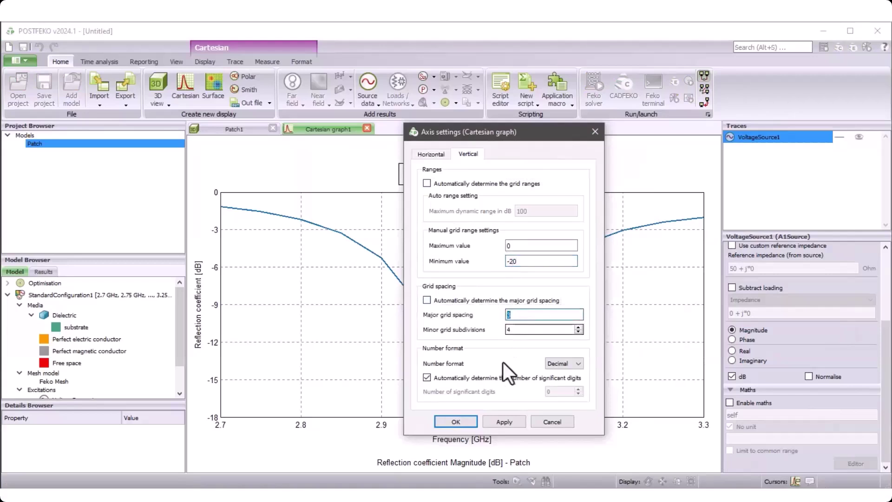
left_click(465, 421)
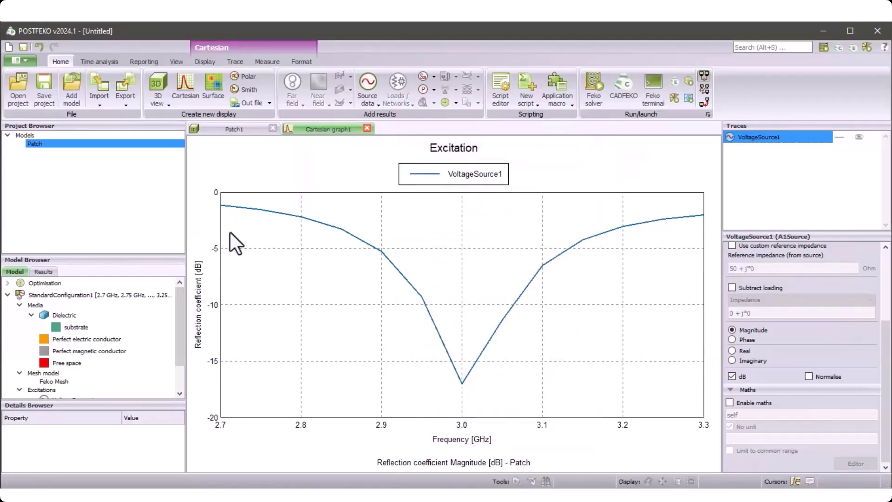
Add the Patch_optimum.fek model to the project and plot its VoltageSource1 source data on the existing Cartesian graph.
left_click(74, 92)
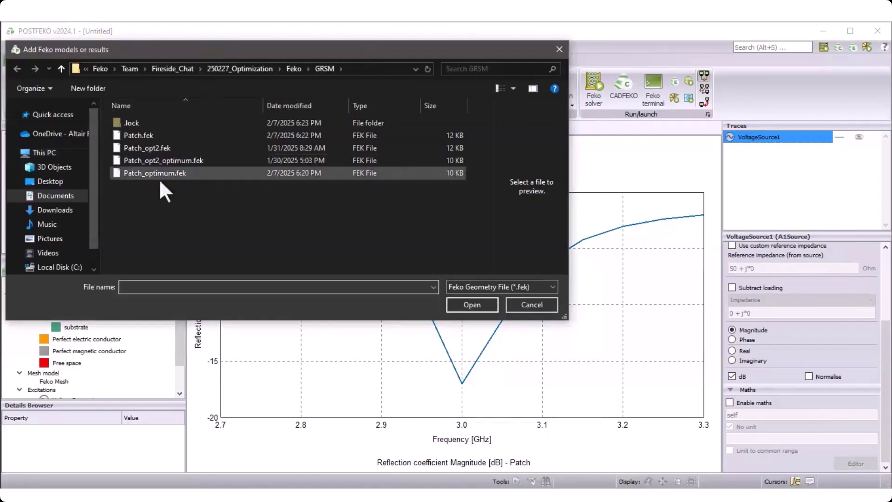
left_click(147, 172)
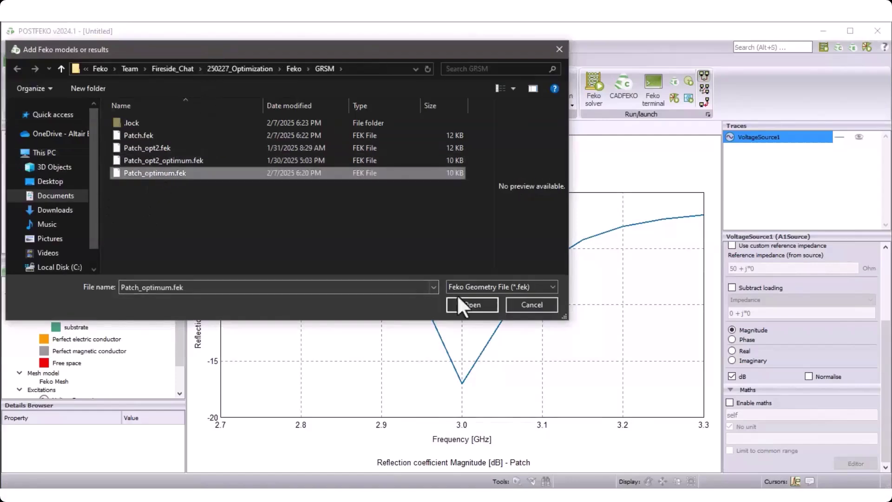
left_click(474, 305)
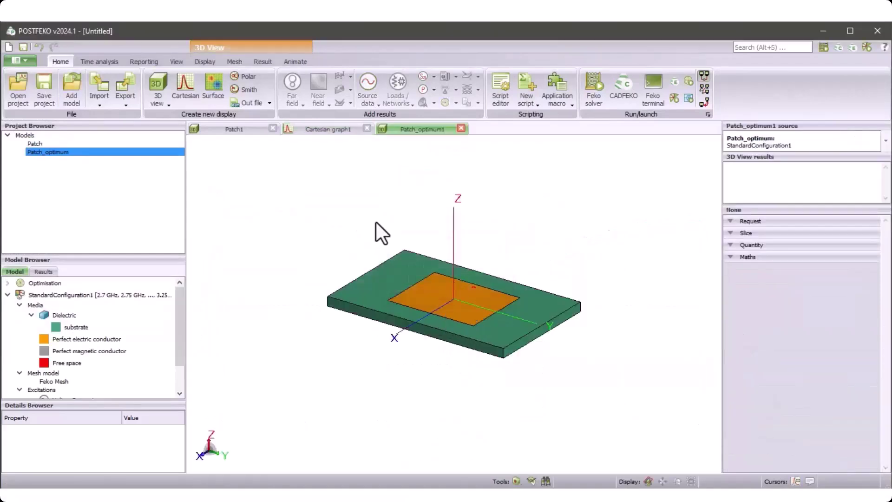
left_click(333, 135)
left_click(373, 103)
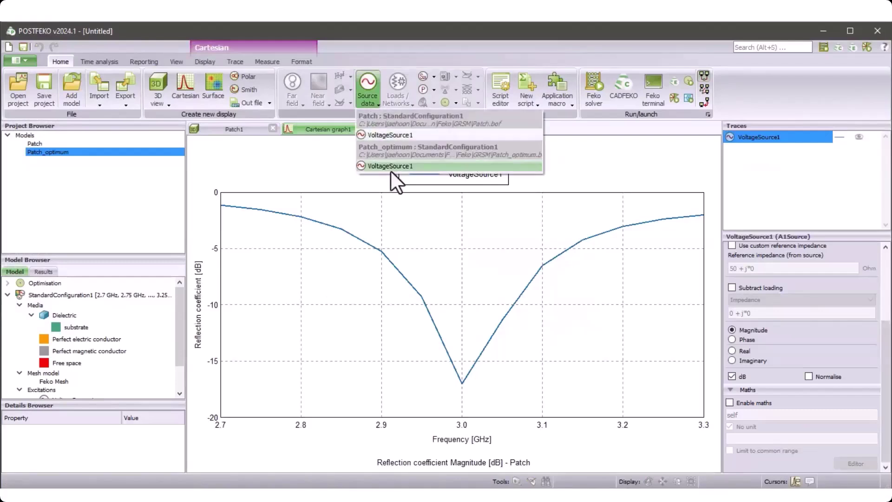
left_click(392, 167)
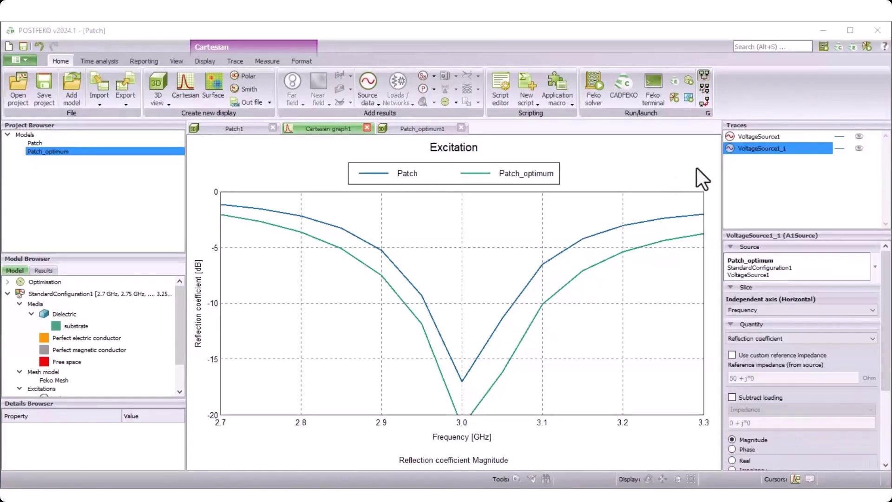
Switch to CADFEKO and open the optimised model Patch_optimum.cfx.
left_click(824, 32)
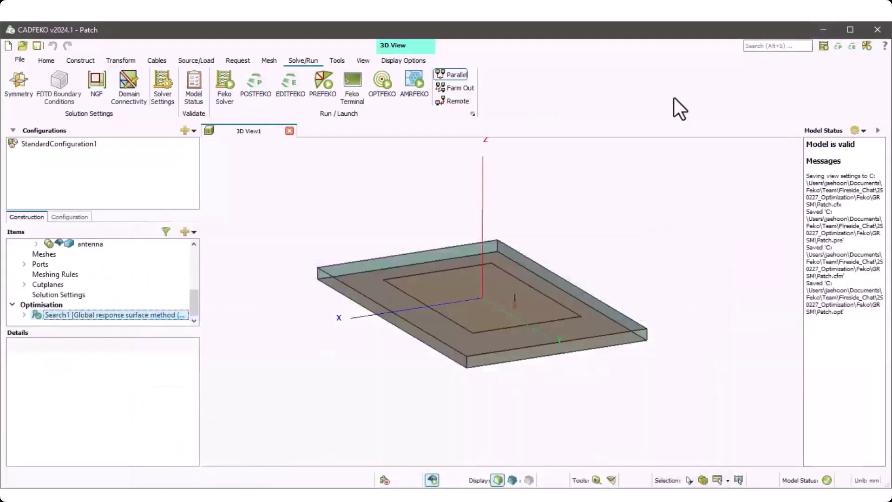
left_click(21, 59)
left_click(26, 100)
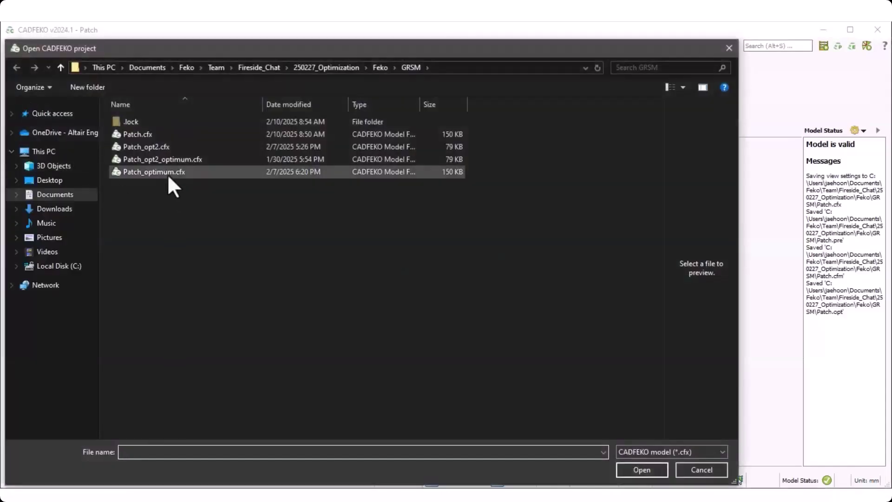
left_click(167, 172)
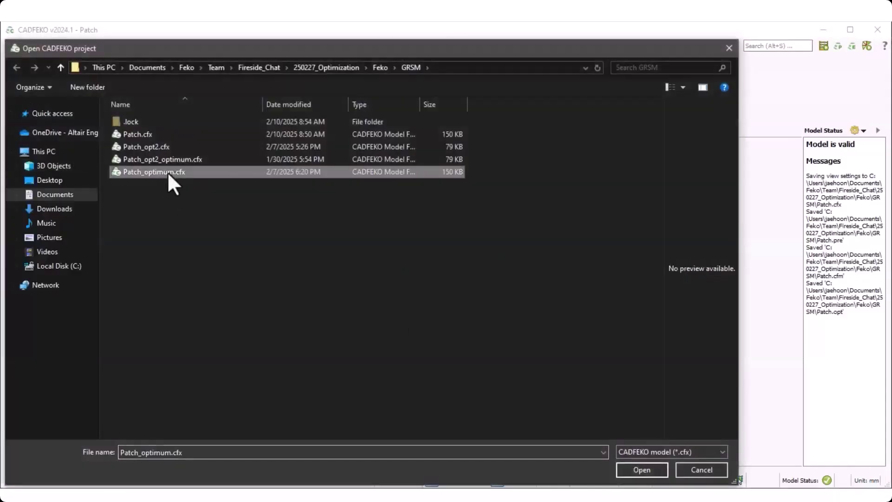
left_click(640, 471)
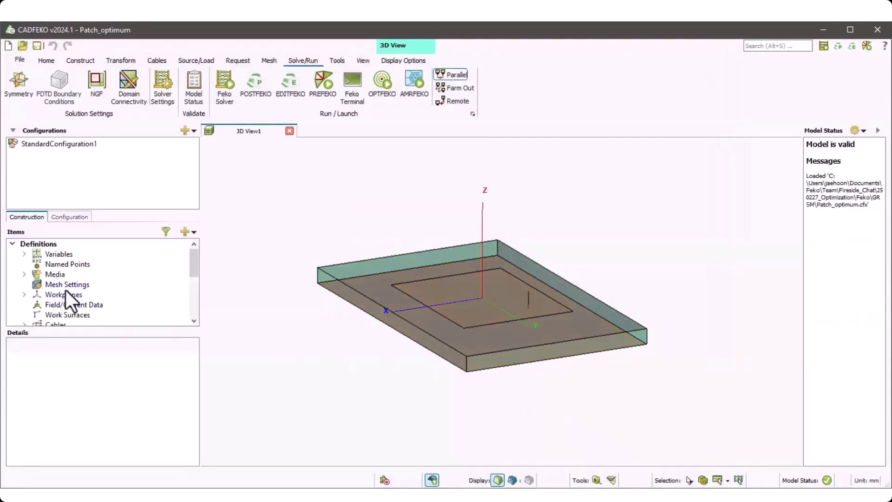
Examine the optimised values of the lengthX, lengthY, substrateHeight and offsetX variables in the model's definitions.
left_click(25, 253)
scroll(90, 269, "down", 2)
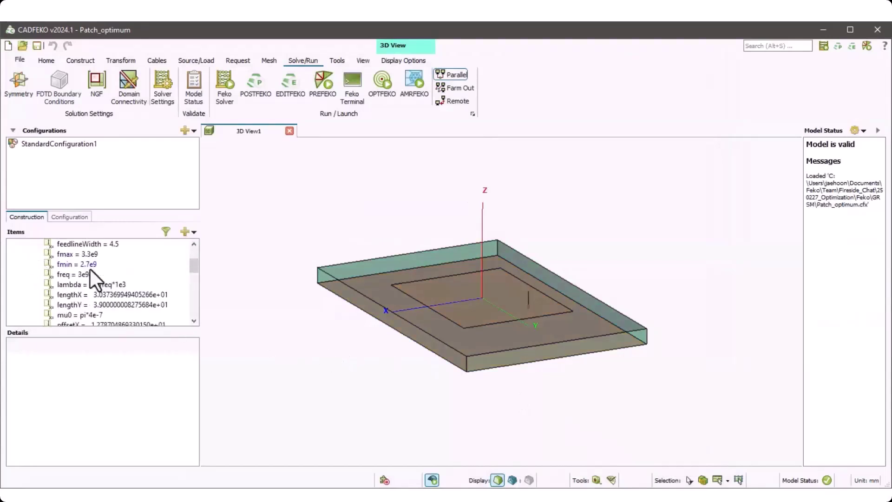
left_click(98, 295)
left_click(102, 305)
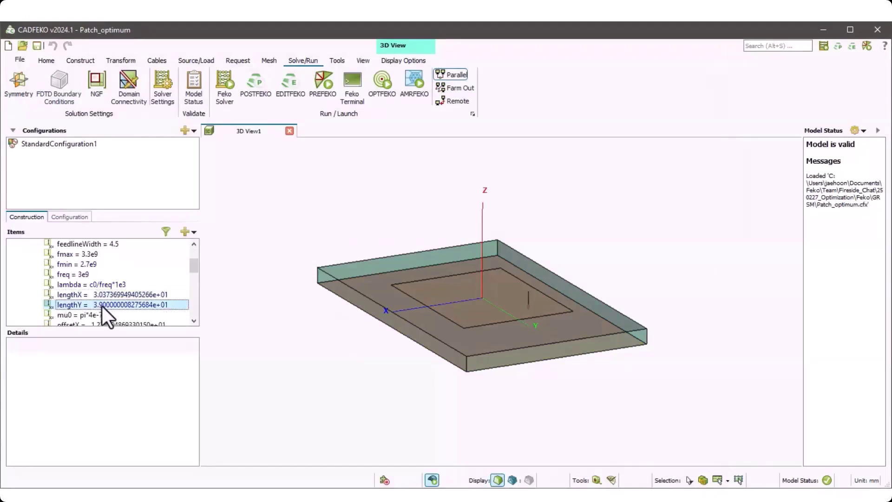
scroll(103, 302, "down", 2)
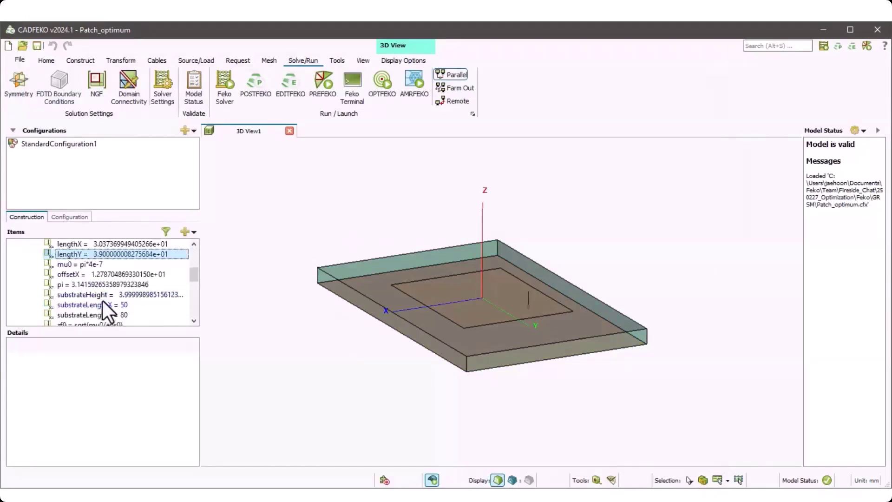
left_click(106, 296)
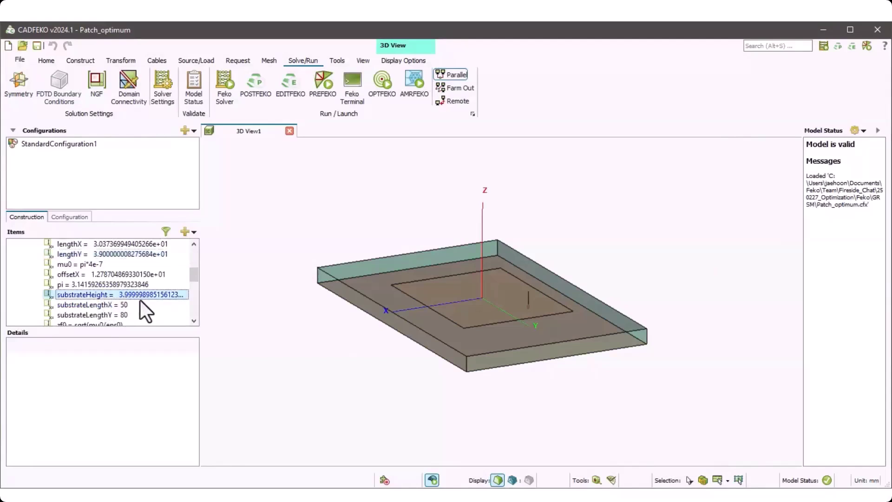
scroll(126, 300, "down", 2)
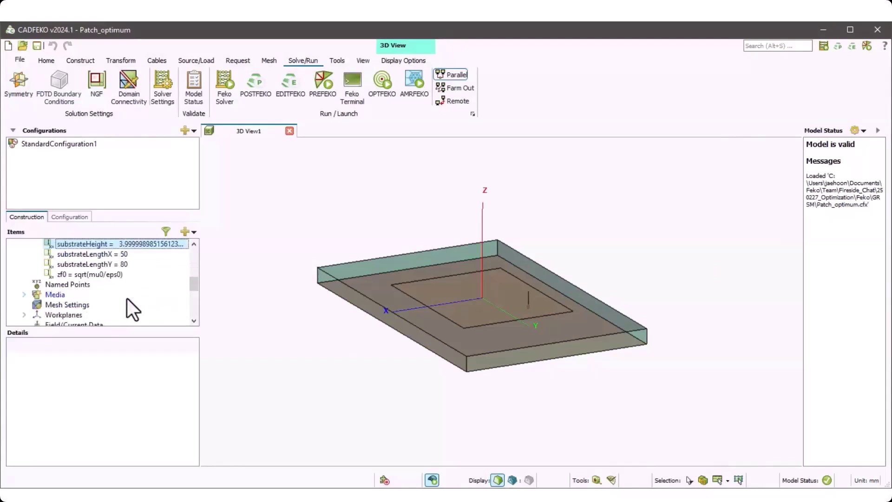
scroll(123, 296, "up", 2)
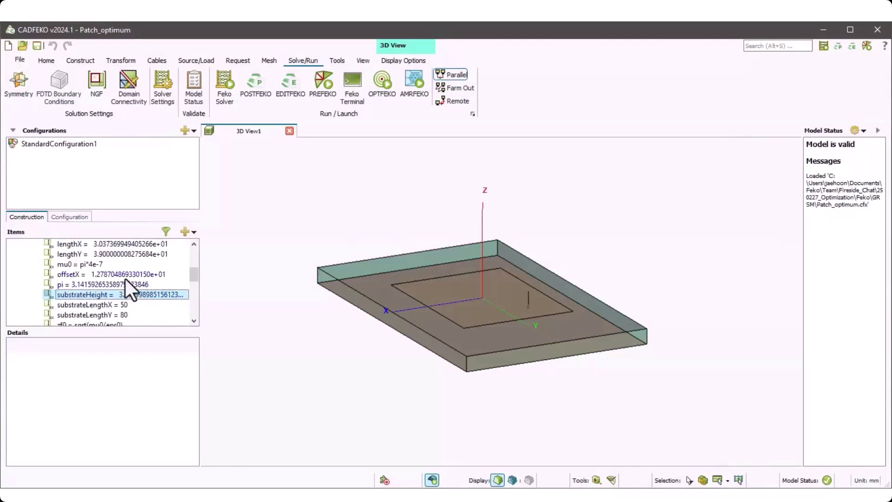
left_click(126, 278)
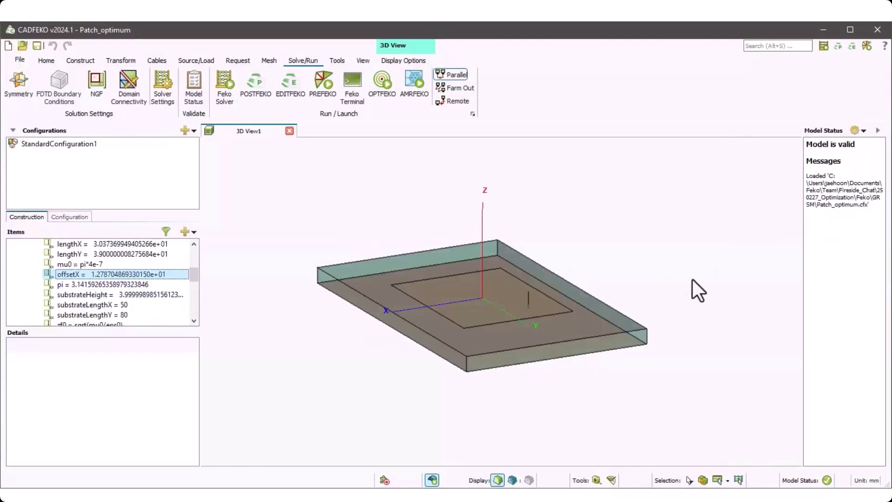
mouse_move(396, 380)
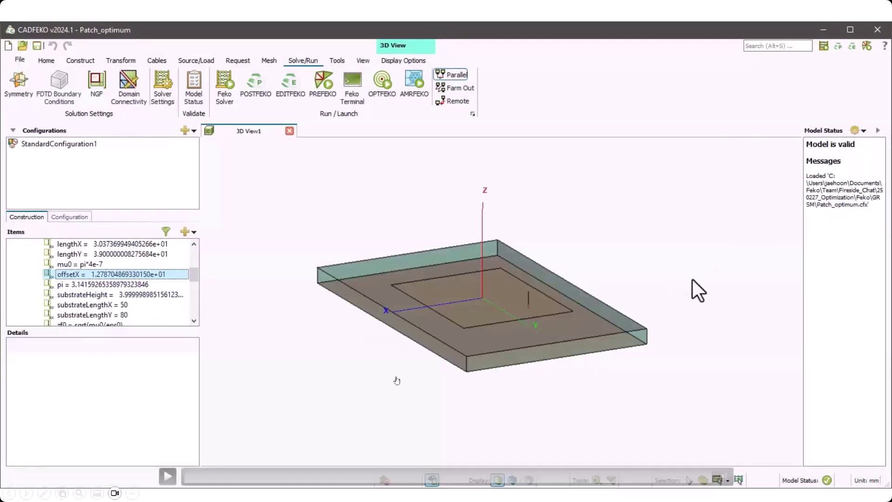